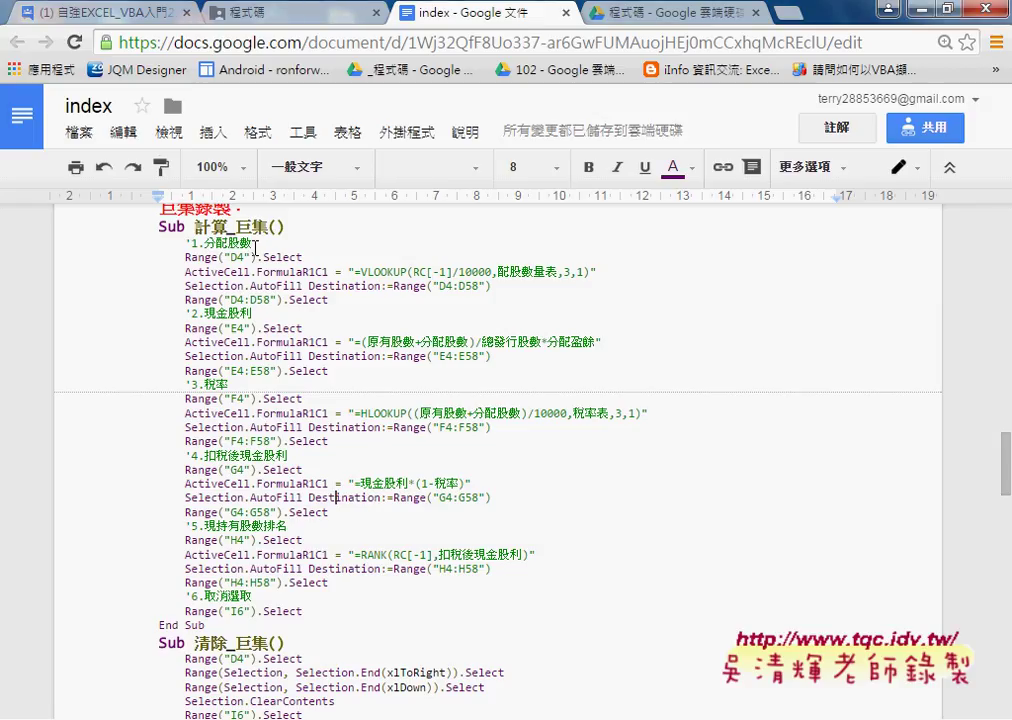
Step: Review the four step comments, 1.分配股數 through 4.扣稅後現金股利, in the 計算_巨集 notes
{"action": "left_click_drag", "start_coordinate": [253, 243], "coordinate": [185, 243]}
{"action": "left_click", "coordinate": [258, 313]}
{"action": "left_click_drag", "start_coordinate": [260, 313], "coordinate": [185, 313]}
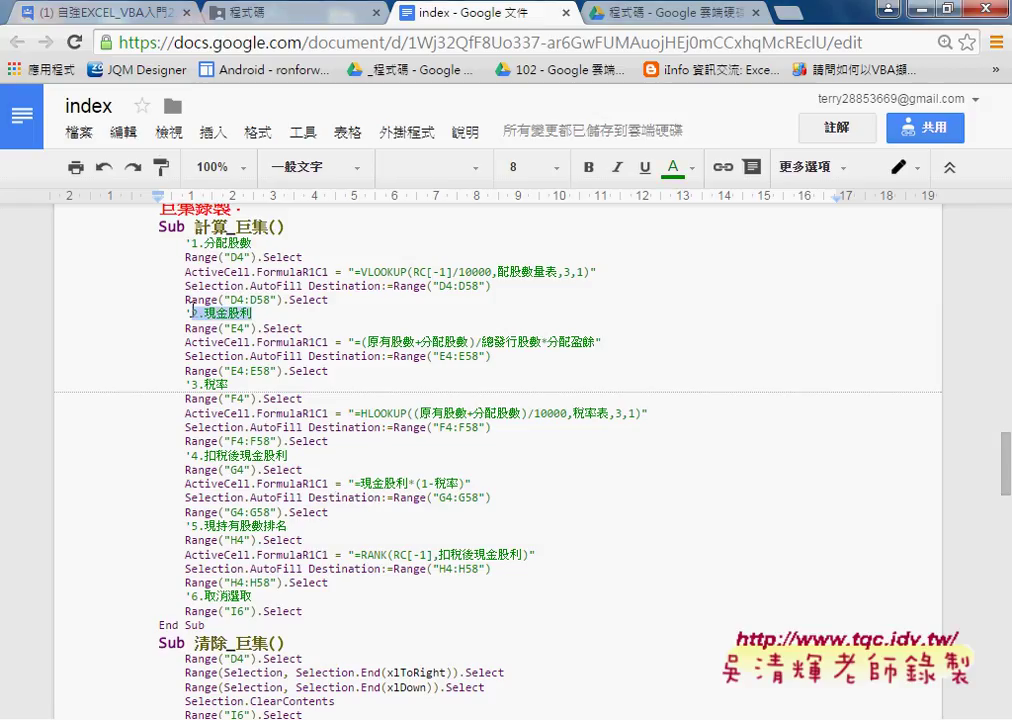
{"action": "left_click_drag", "start_coordinate": [229, 384], "coordinate": [186, 384]}
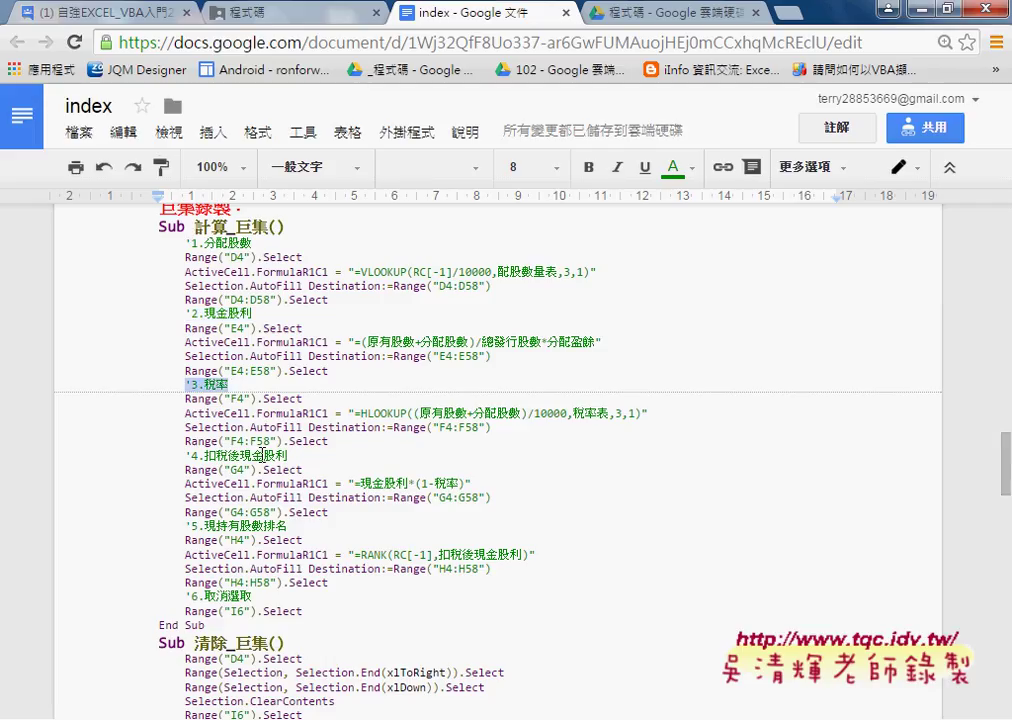
{"action": "left_click_drag", "start_coordinate": [288, 455], "coordinate": [185, 455]}
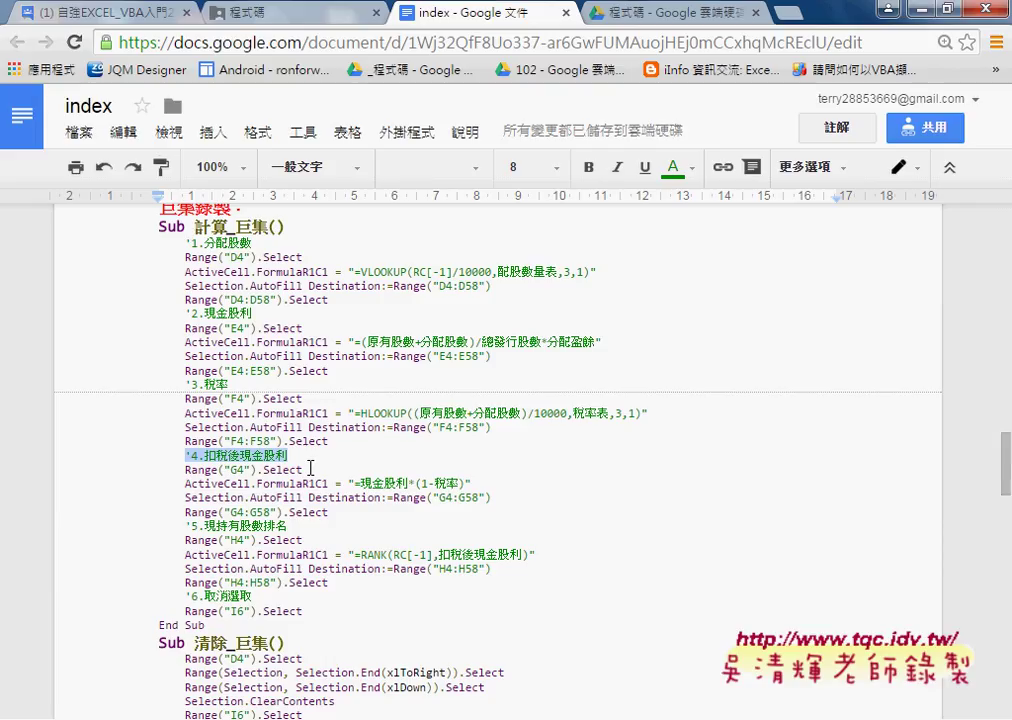
{"action": "scroll", "coordinate": [310, 467], "scroll_direction": "up", "scroll_amount": 3}
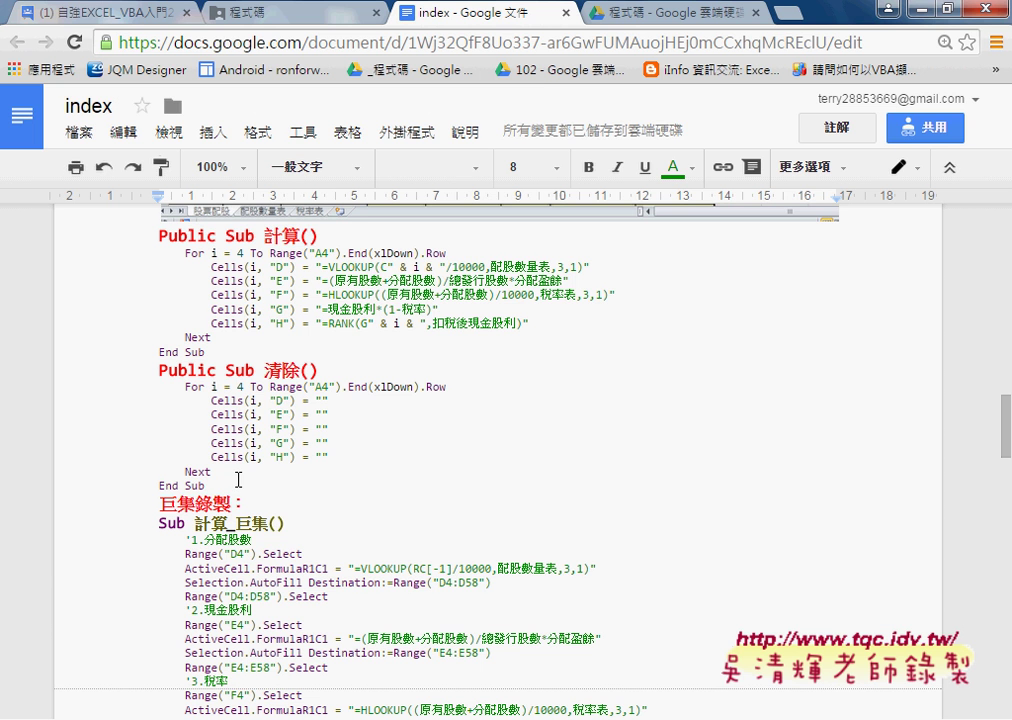
Step: In the VBA editor, highlight the 1.分配股數 and 2.現金股利 step comments in the code
{"action": "left_click", "coordinate": [886, 10]}
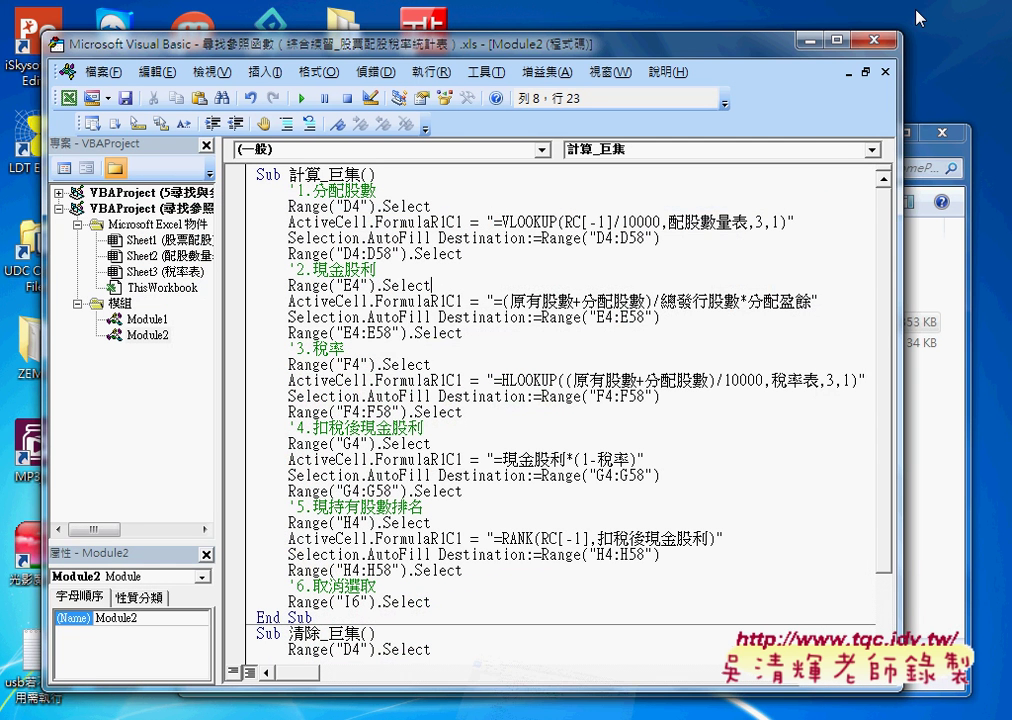
{"action": "left_click_drag", "start_coordinate": [377, 189], "coordinate": [297, 189]}
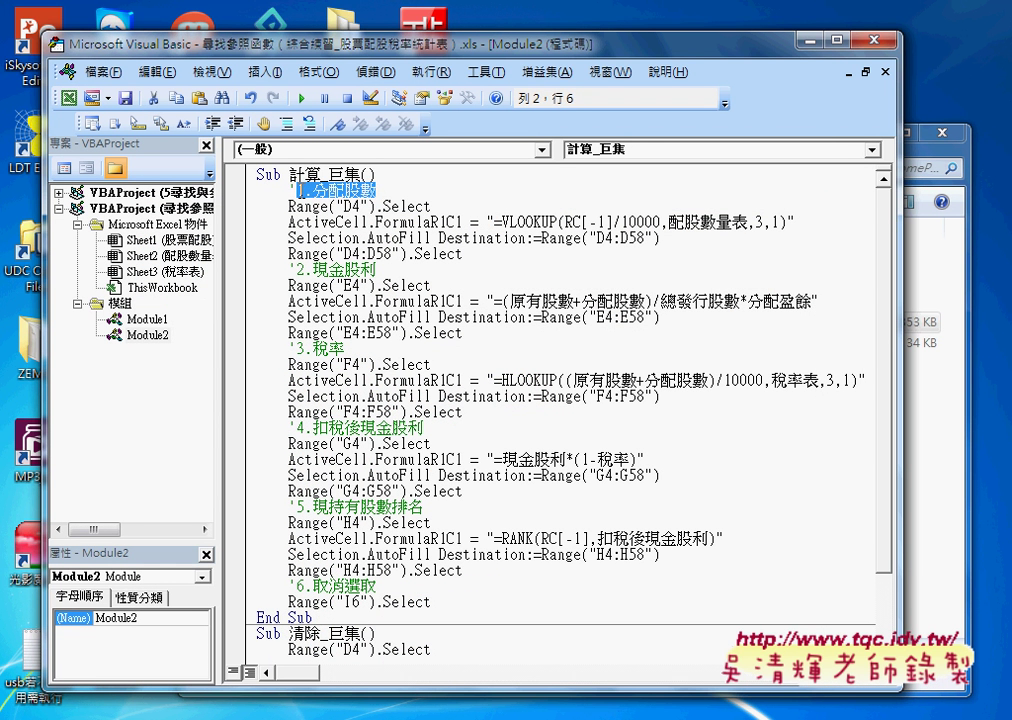
{"action": "left_click_drag", "start_coordinate": [377, 269], "coordinate": [289, 269]}
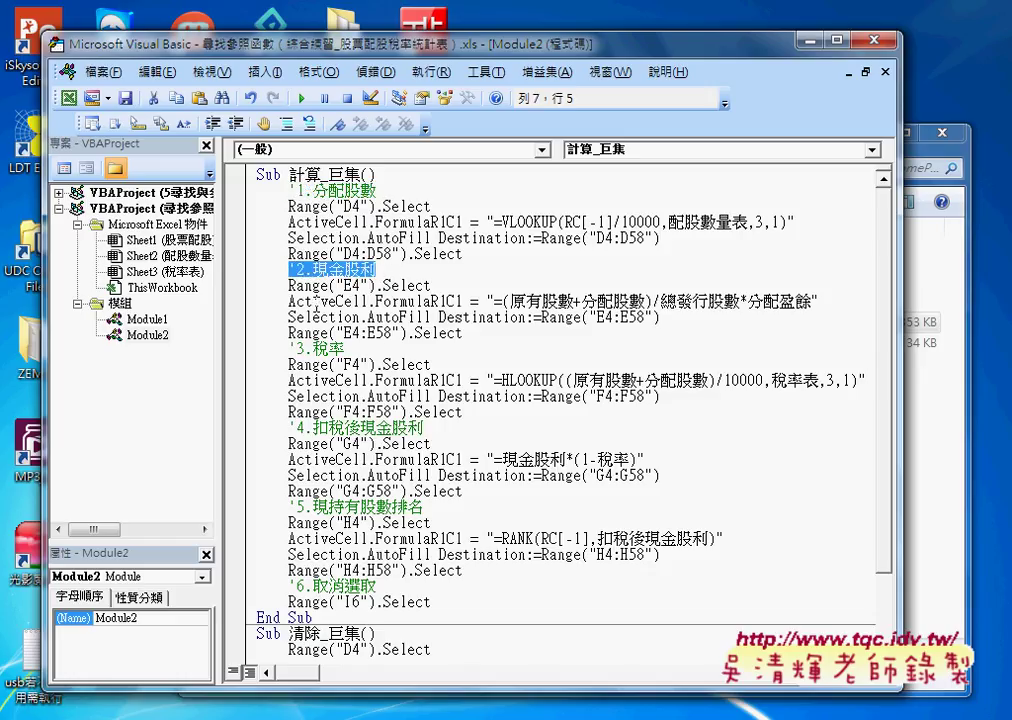
{"action": "scroll", "coordinate": [313, 300], "scroll_direction": "down", "scroll_amount": 2}
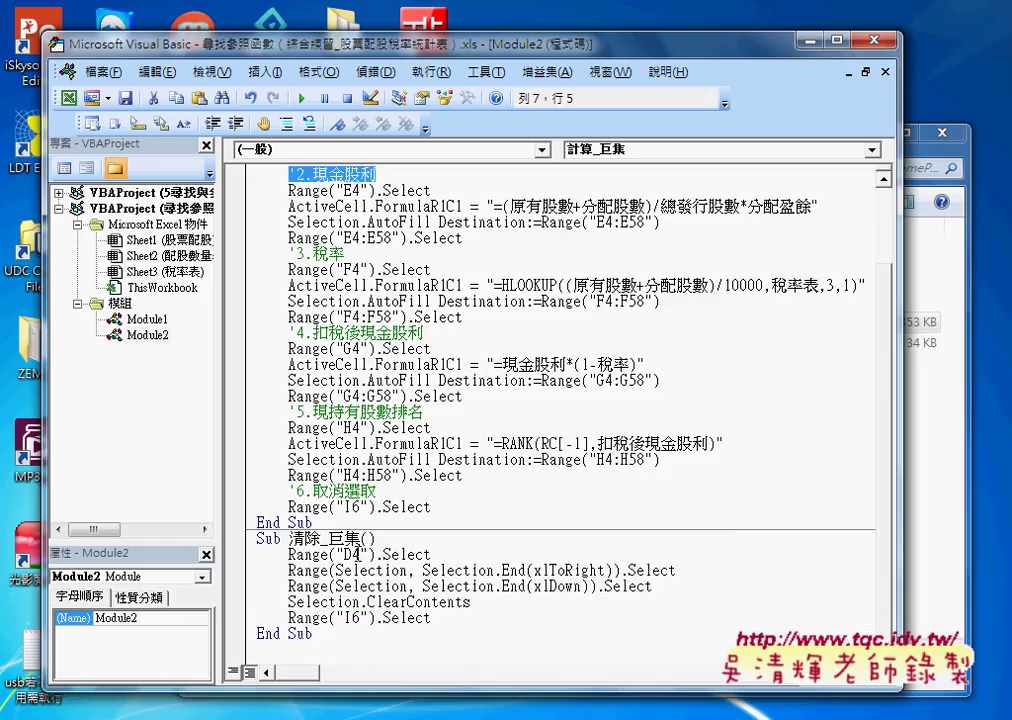
Step: Walk through 清除_巨集's D4 start, range extensions and Selection clear, then select all five lines
{"action": "double_click", "coordinate": [276, 554]}
{"action": "left_click_drag", "start_coordinate": [383, 570], "coordinate": [537, 574]}
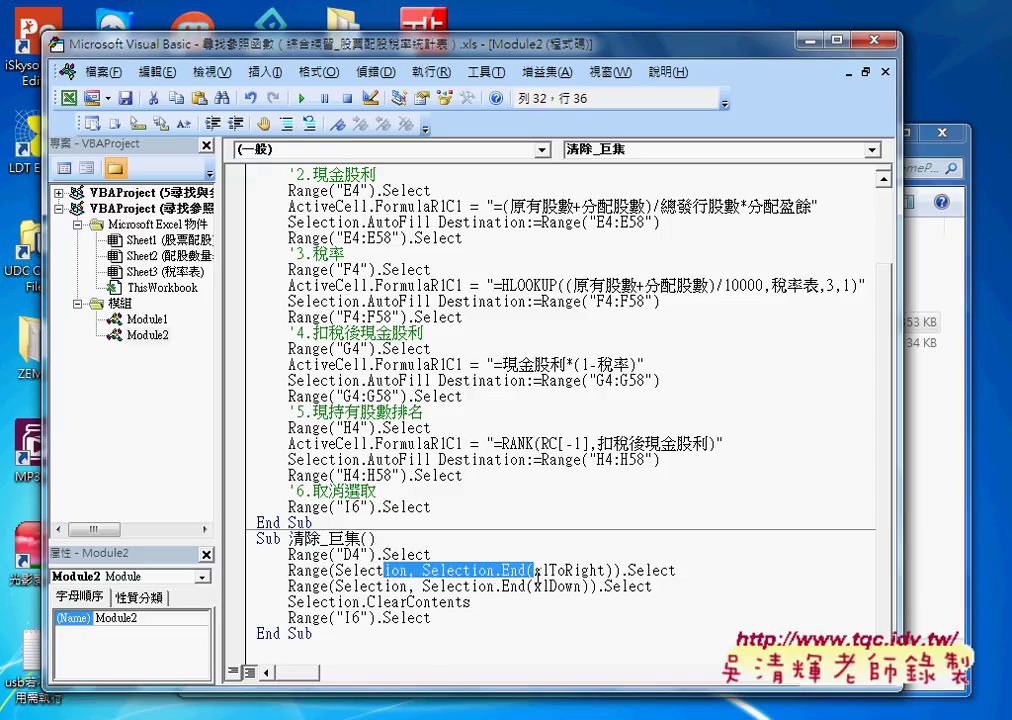
{"action": "left_click_drag", "start_coordinate": [312, 586], "coordinate": [518, 587]}
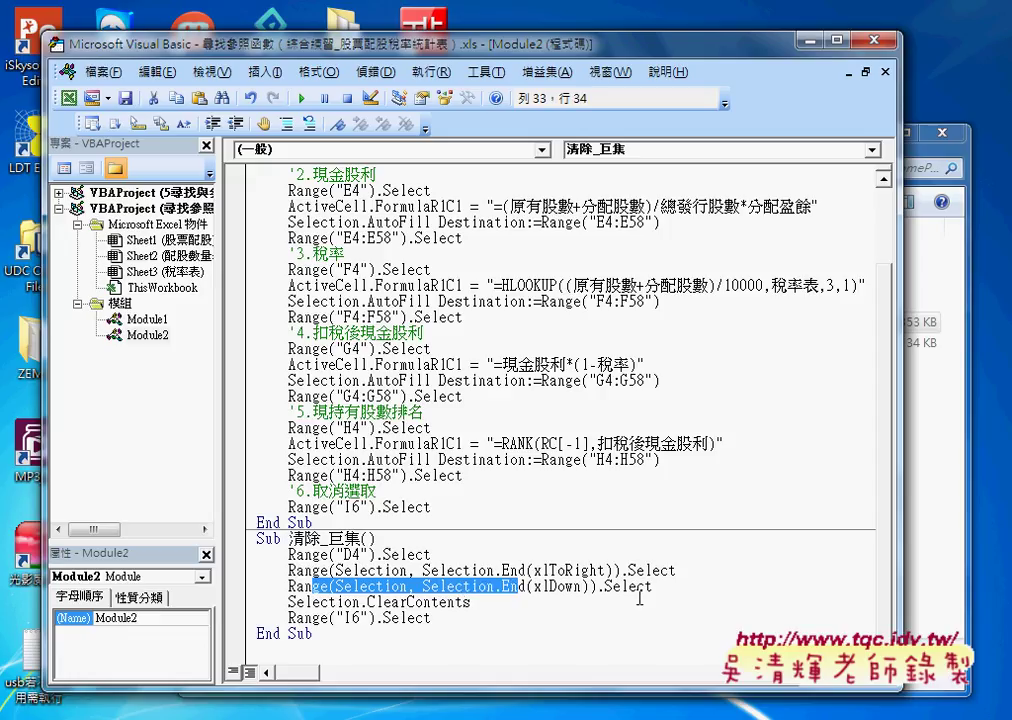
{"action": "left_click_drag", "start_coordinate": [652, 587], "coordinate": [264, 578]}
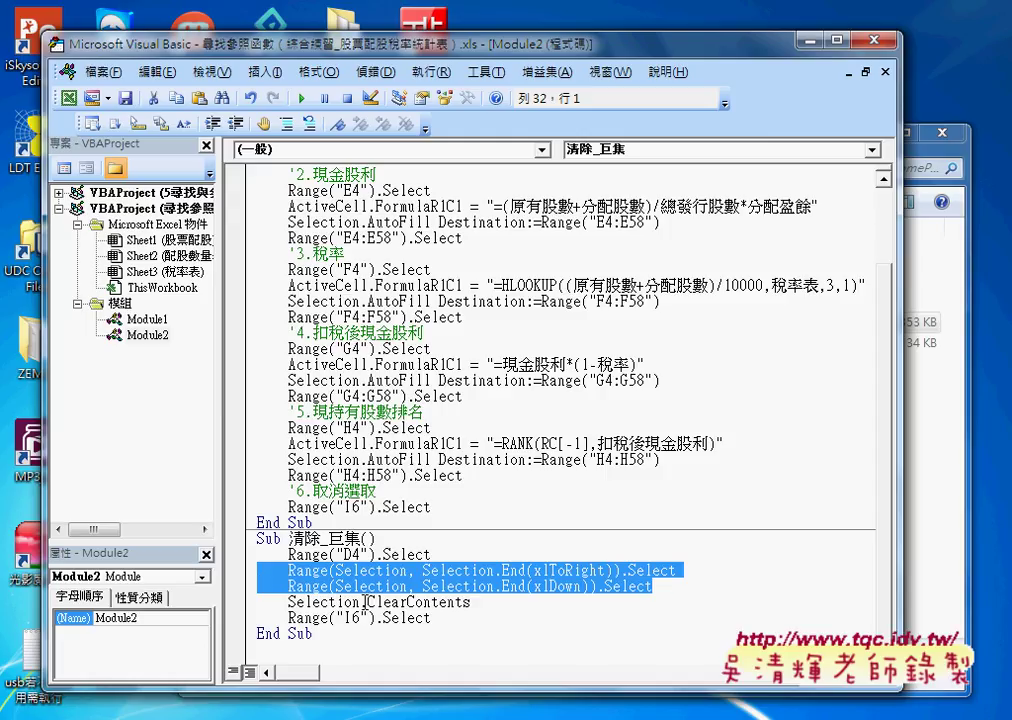
{"action": "left_click_drag", "start_coordinate": [361, 602], "coordinate": [288, 602]}
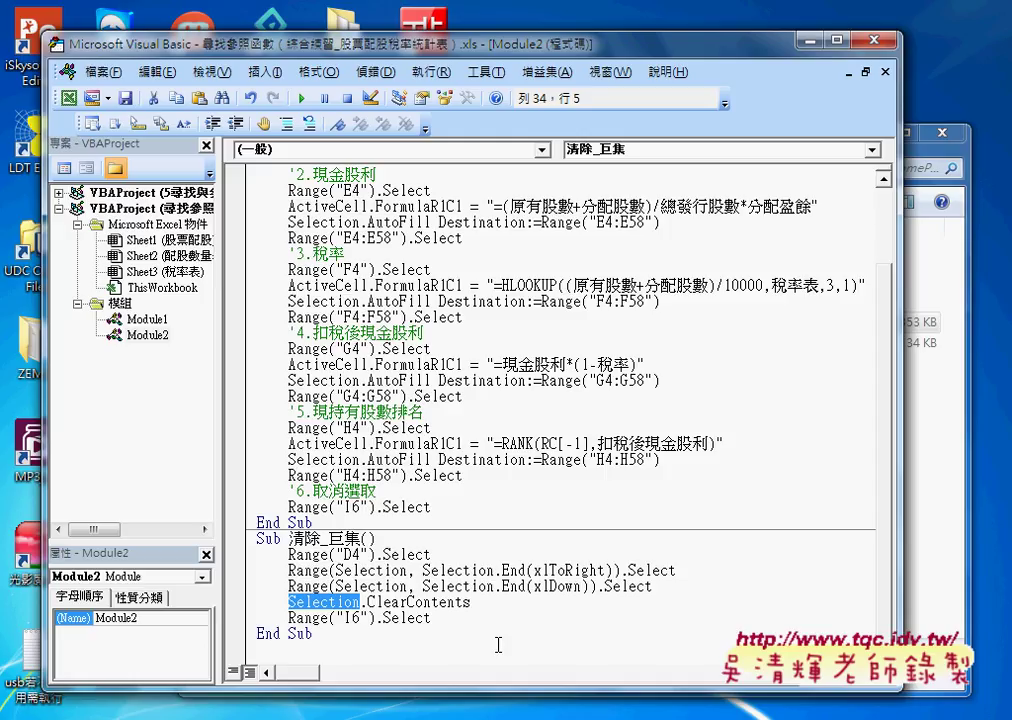
{"action": "left_click_drag", "start_coordinate": [440, 618], "coordinate": [252, 548]}
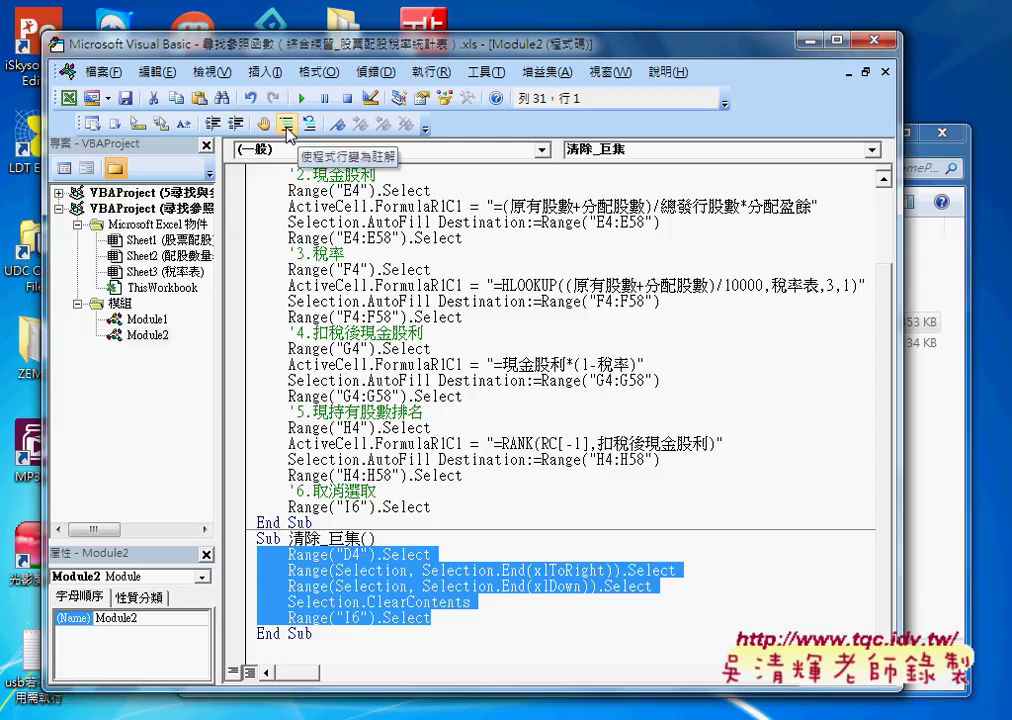
Step: Comment out the five selected 清除_巨集 body lines with Comment Block
{"action": "right_click", "coordinate": [306, 101]}
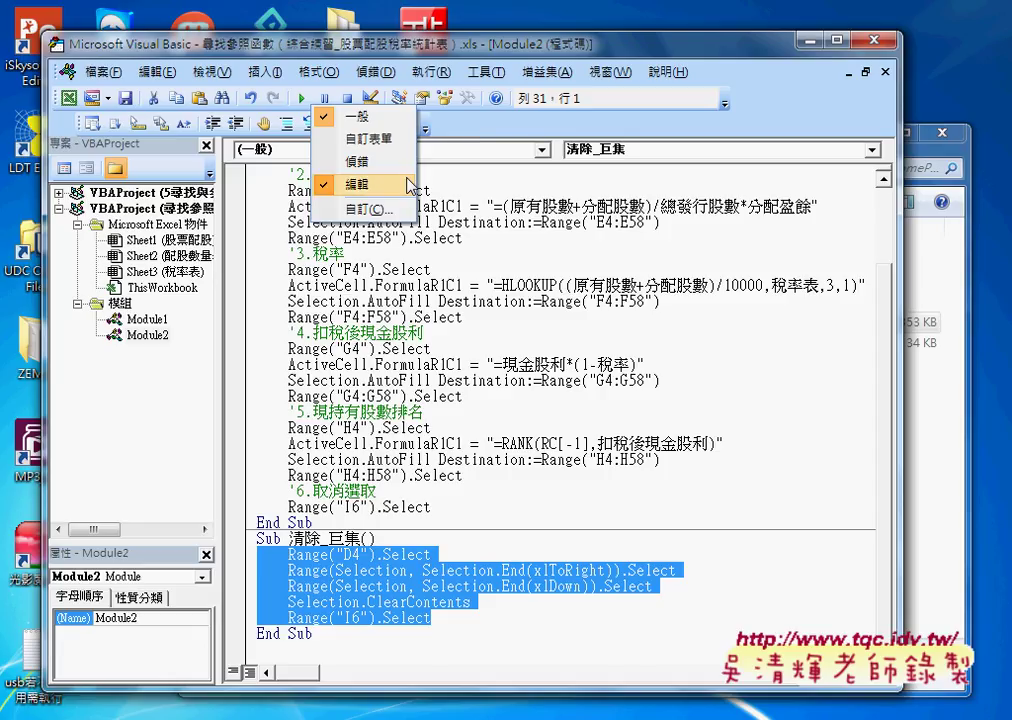
{"action": "left_click", "coordinate": [473, 137]}
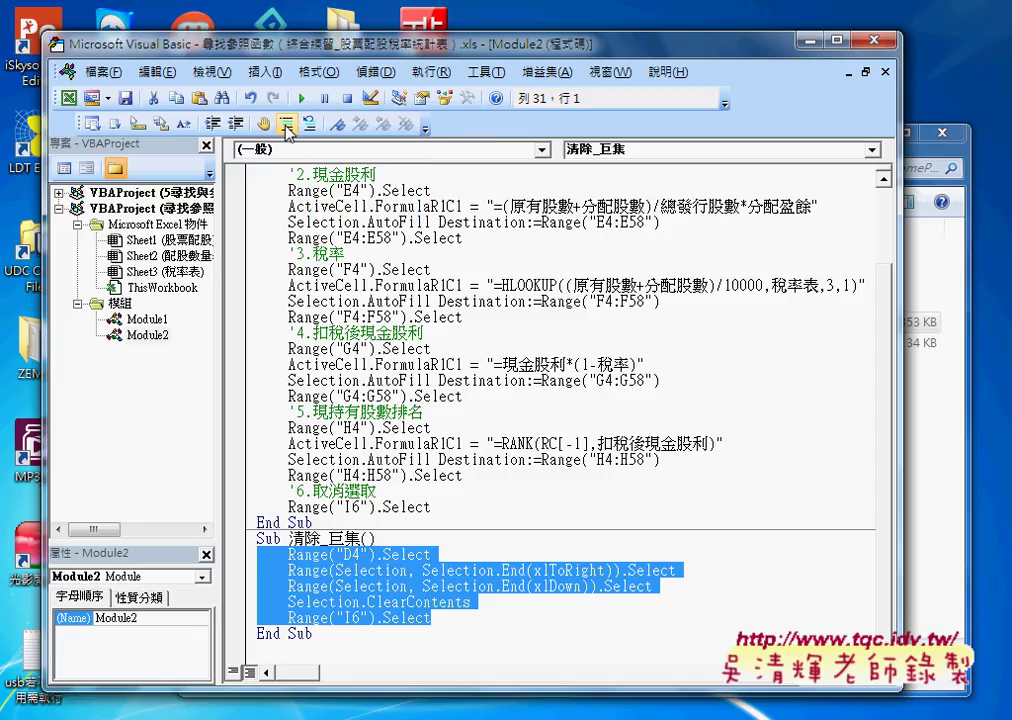
{"action": "left_click", "coordinate": [285, 124]}
{"action": "left_click", "coordinate": [459, 621]}
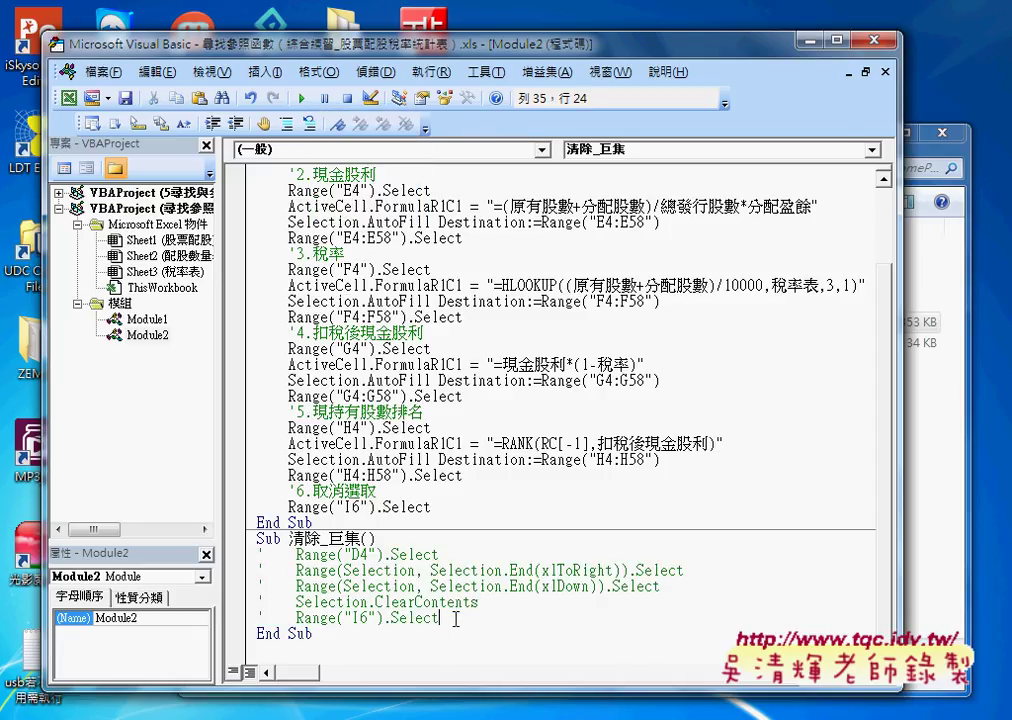
{"action": "left_click_drag", "start_coordinate": [459, 621], "coordinate": [250, 555]}
Step: Add an indented empty line after Range("I6").Select, before End Sub
{"action": "left_click", "coordinate": [454, 617]}
{"action": "key", "text": "Return"}
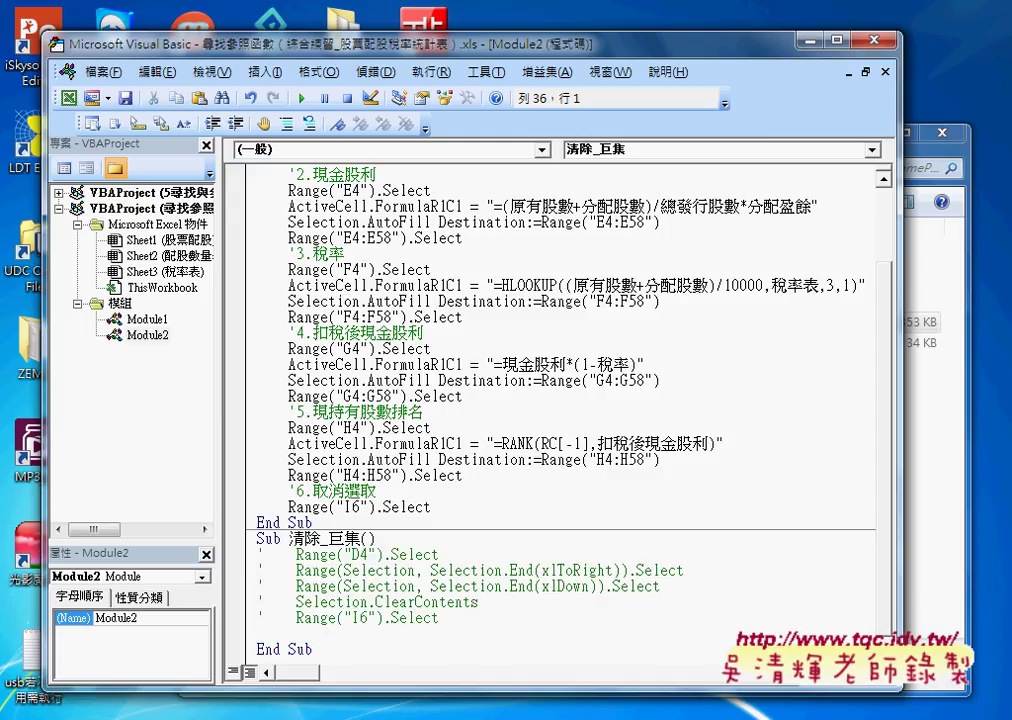
{"action": "key", "text": "Tab"}
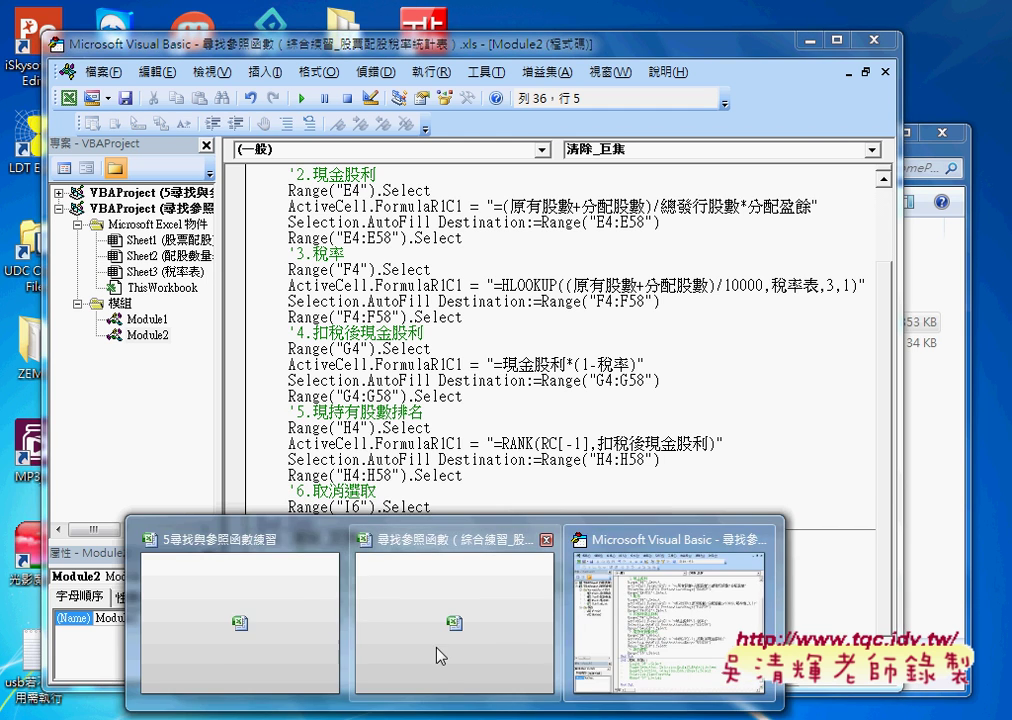
Step: Check cell D4's VLOOKUP formula and confirm the table's last row is 58
{"action": "left_click", "coordinate": [454, 639]}
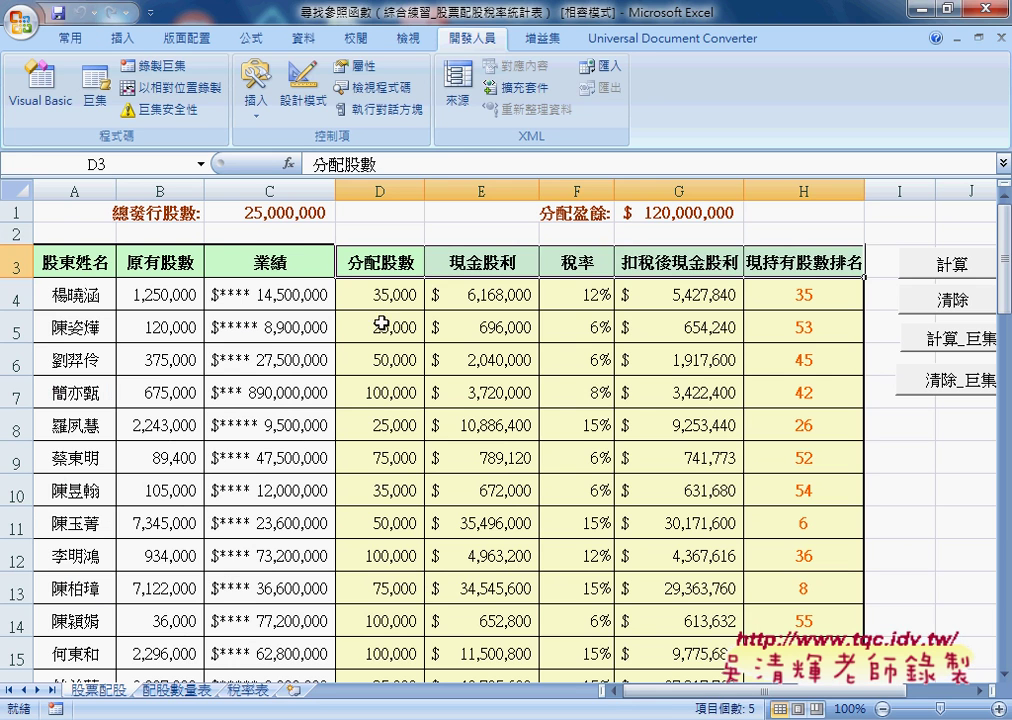
{"action": "left_click", "coordinate": [389, 296]}
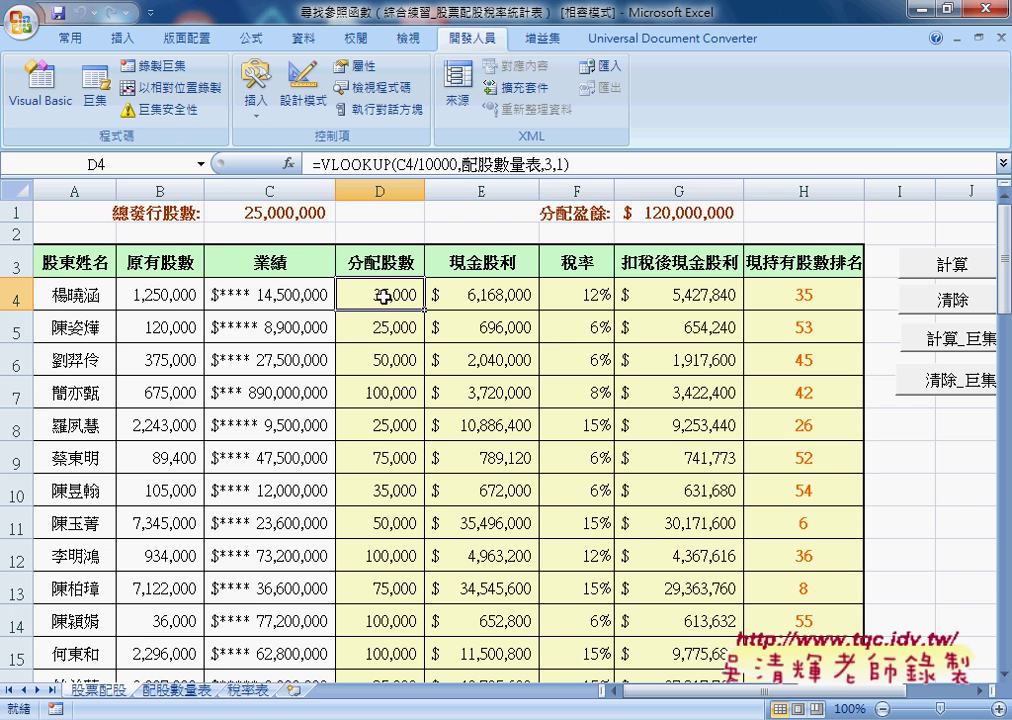
{"action": "scroll", "coordinate": [478, 451], "scroll_direction": "down", "scroll_amount": 4}
{"action": "scroll", "coordinate": [478, 451], "scroll_direction": "down", "scroll_amount": 9}
{"action": "scroll", "coordinate": [490, 452], "scroll_direction": "down", "scroll_amount": 3}
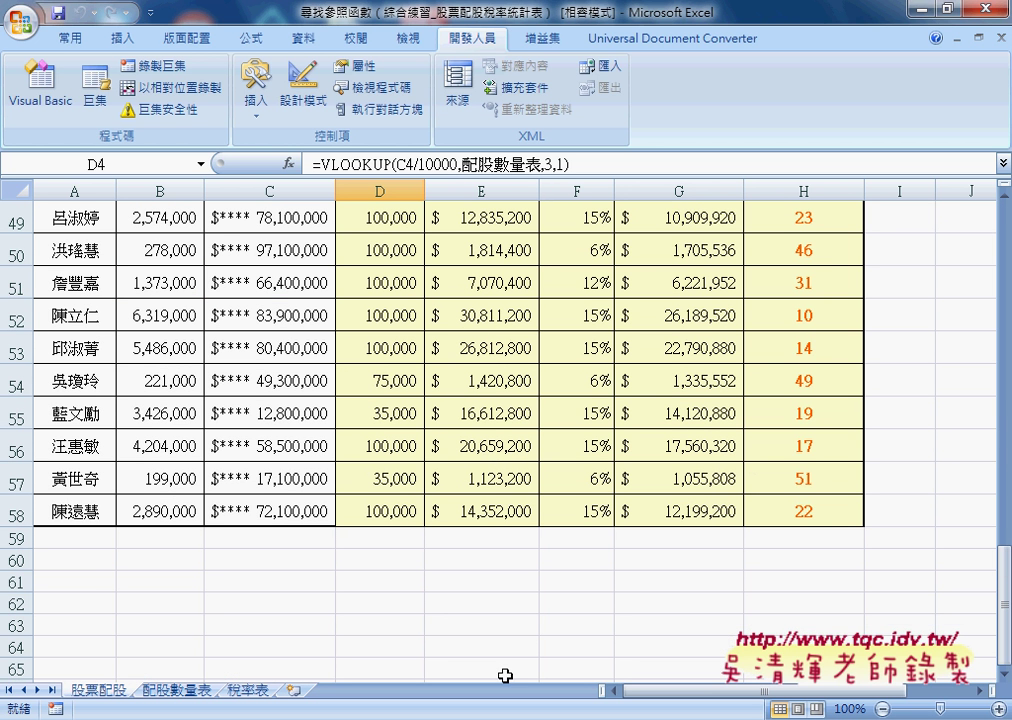
{"action": "left_click", "coordinate": [676, 620]}
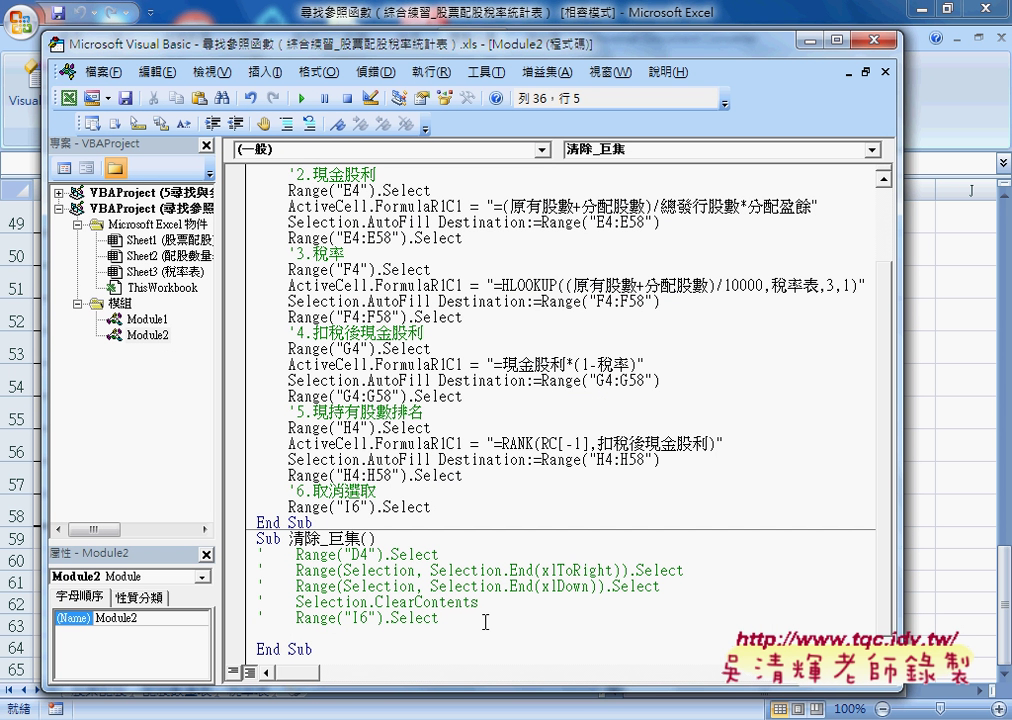
Step: Write Range("D4:H58").ClearContents below the commented lines, checking the last data row is 58
{"action": "type", "text": "ra"}
{"action": "type", "text": "nge("}
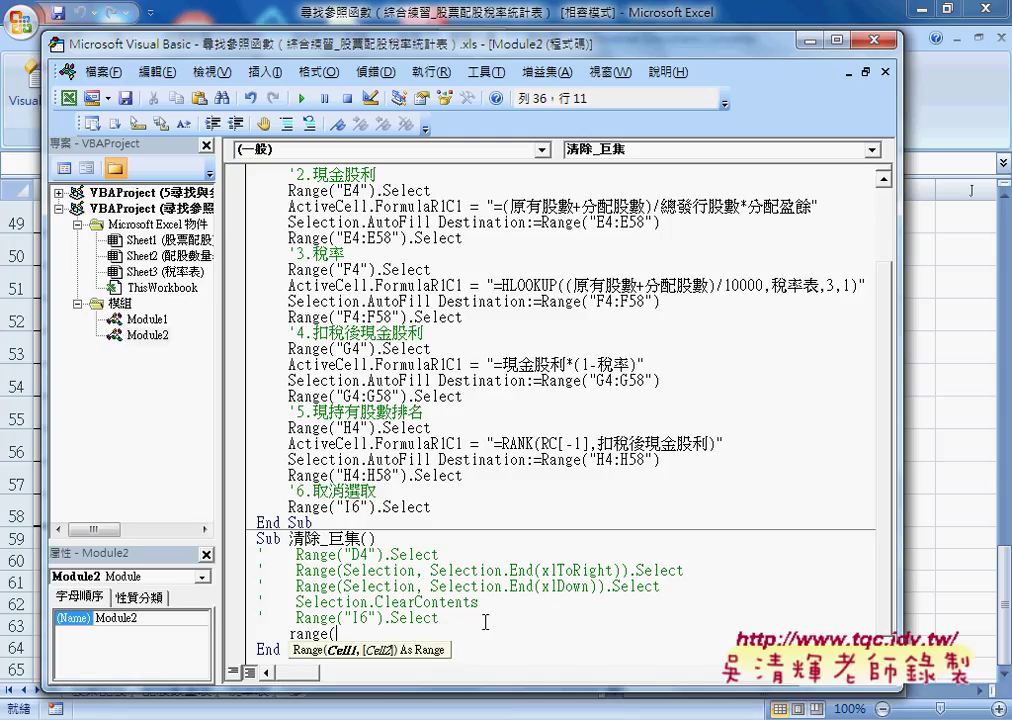
{"action": "type", "text": "\"D"}
{"action": "type", "text": "4"}
{"action": "type", "text": ":"}
{"action": "type", "text": "H"}
{"action": "key", "text": "Escape"}
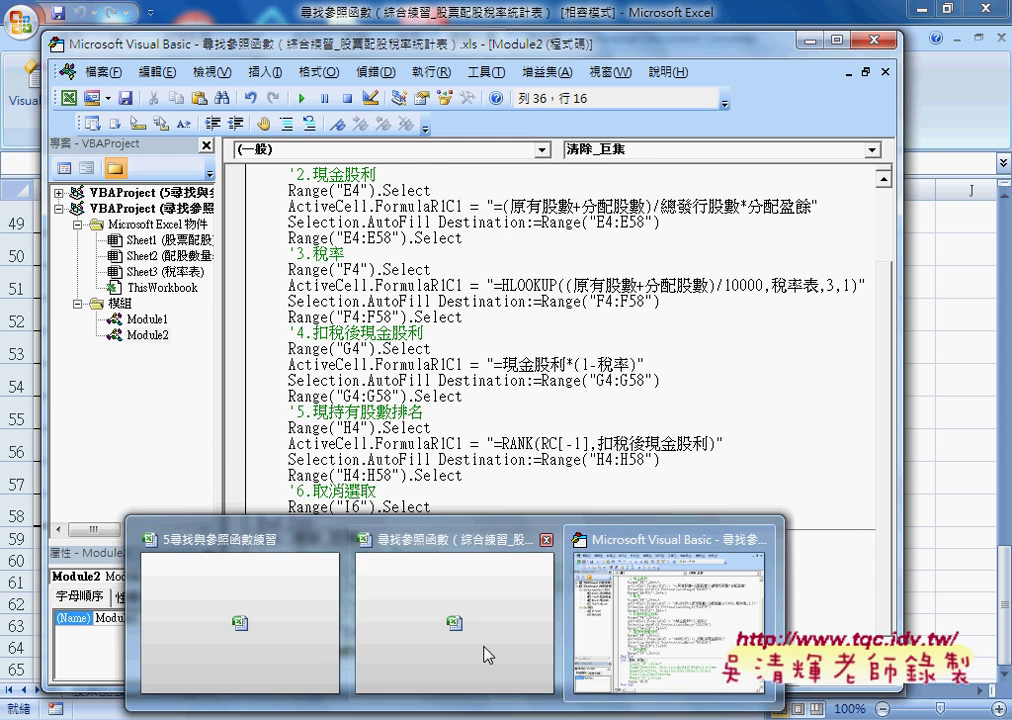
{"action": "left_click", "coordinate": [486, 655]}
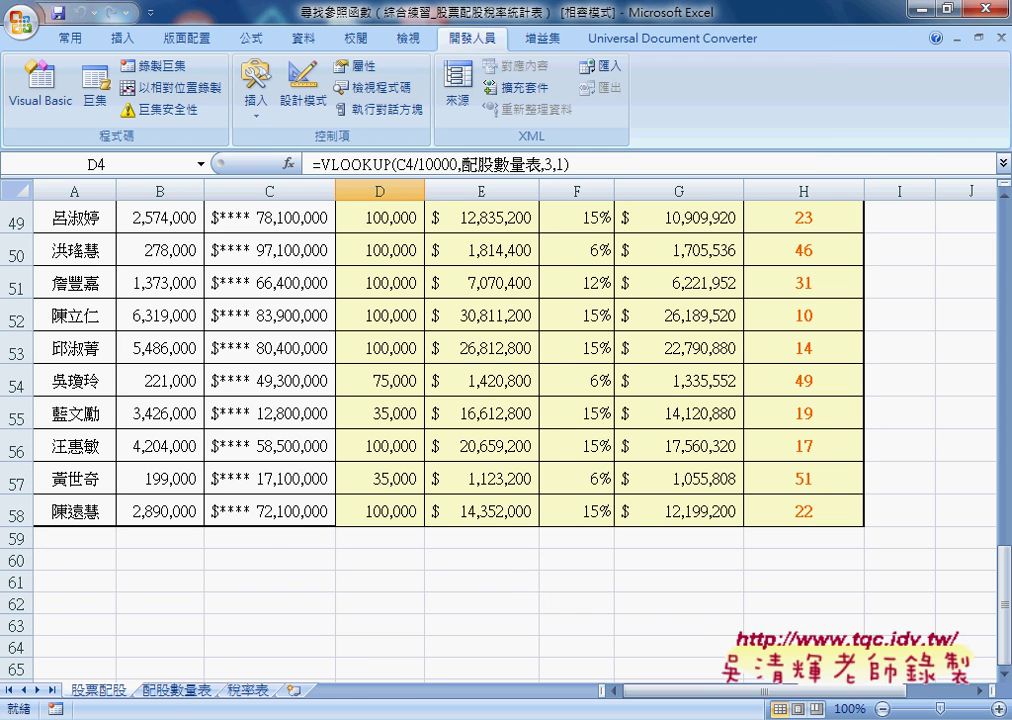
{"action": "left_click", "coordinate": [594, 668]}
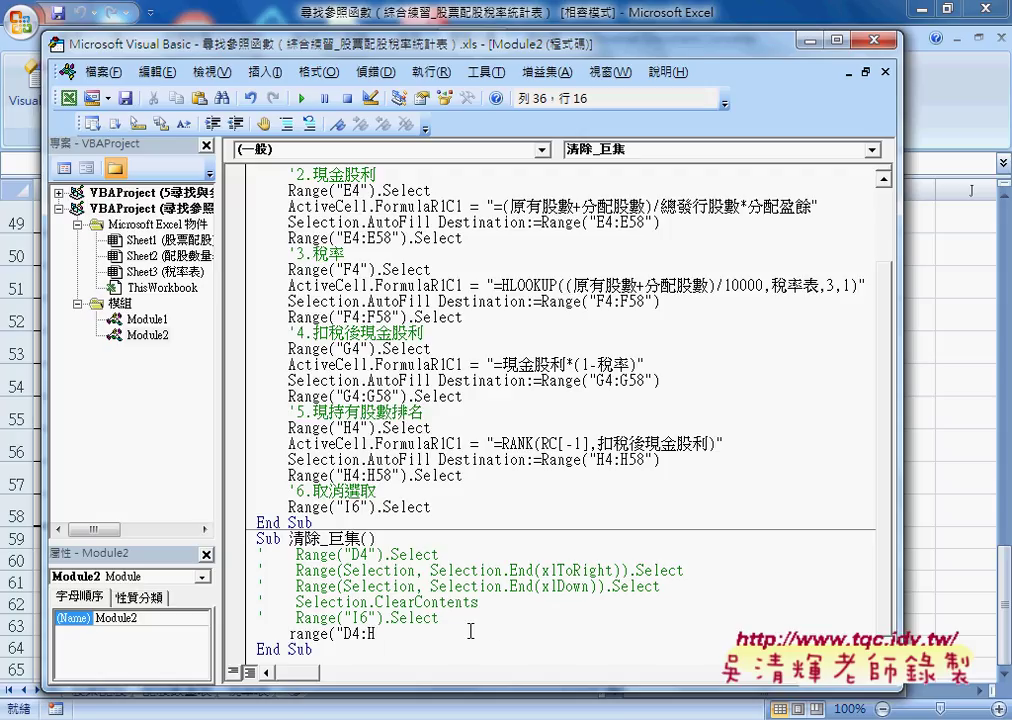
{"action": "type", "text": "58"}
{"action": "type", "text": "\")"}
{"action": "type", "text": ".c"}
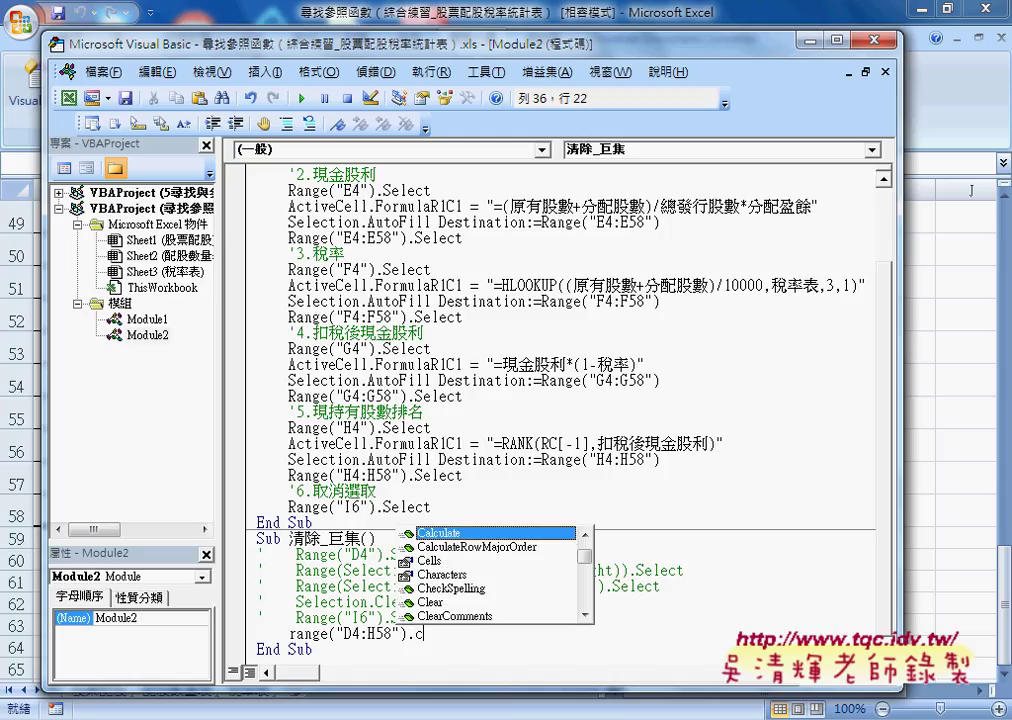
{"action": "type", "text": "l"}
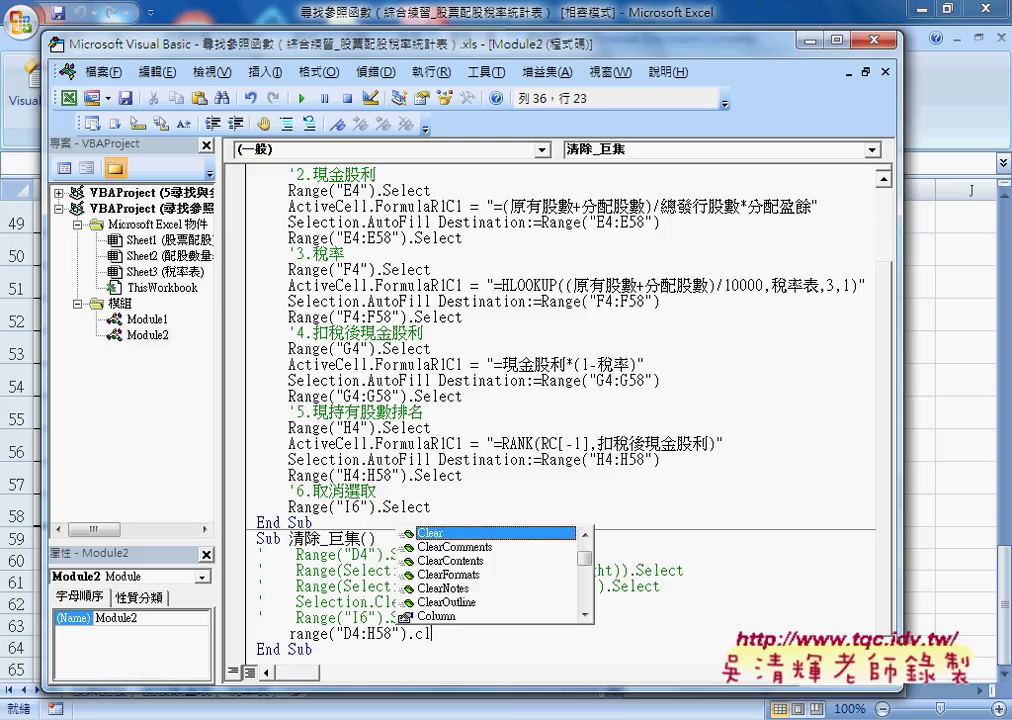
{"action": "key", "text": "Down"}
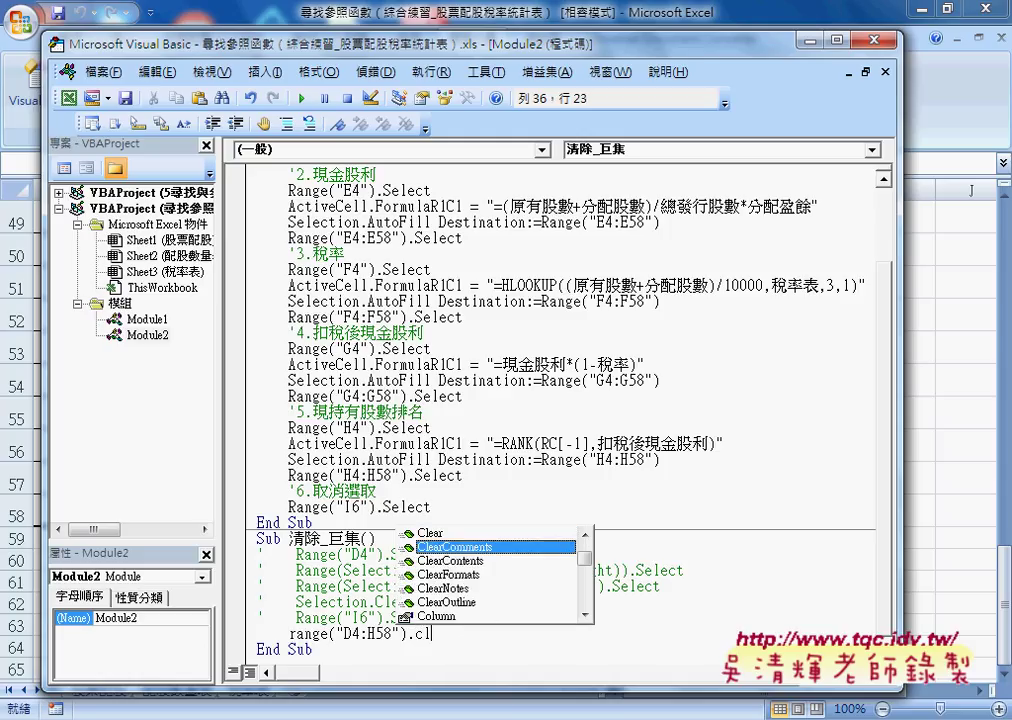
{"action": "key", "text": "Down"}
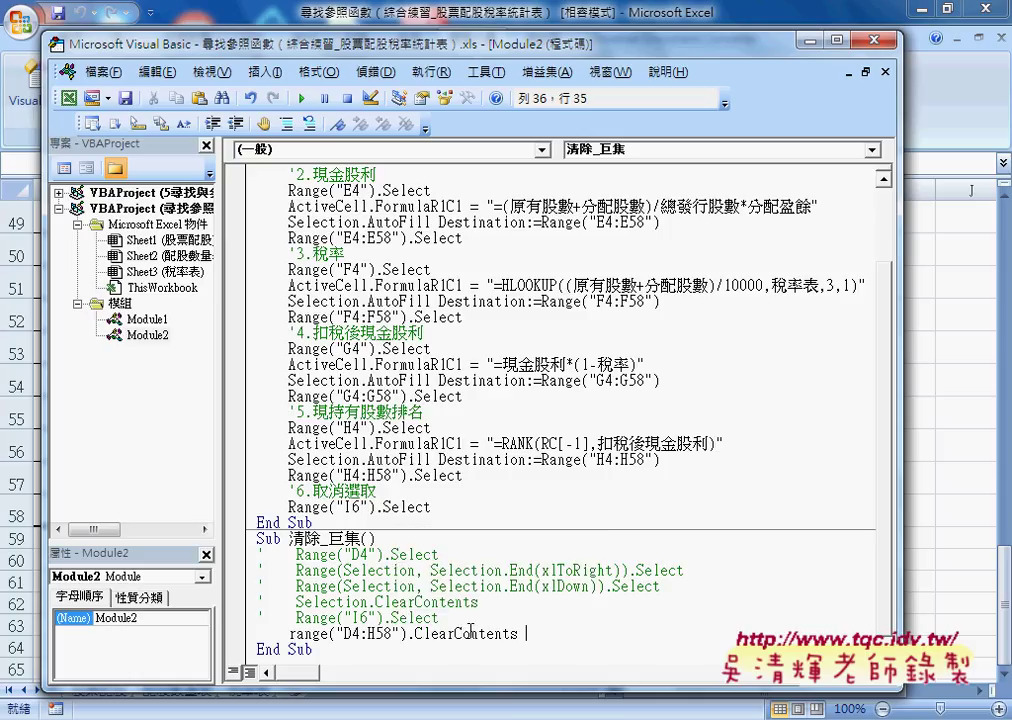
{"action": "left_click", "coordinate": [436, 662]}
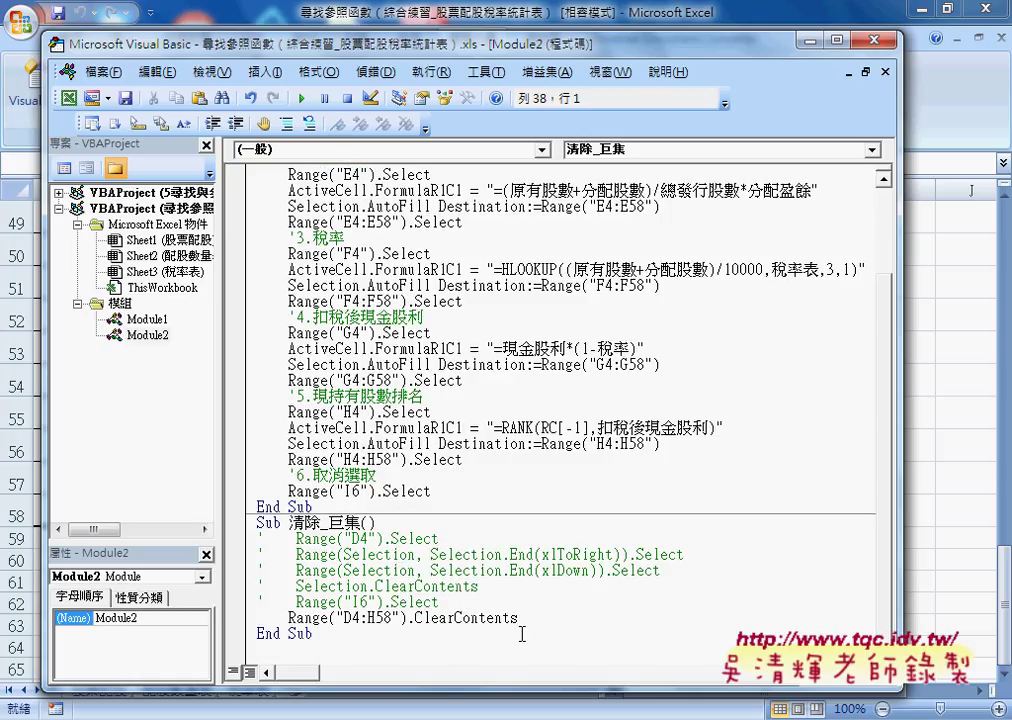
{"action": "left_click_drag", "start_coordinate": [520, 618], "coordinate": [290, 620]}
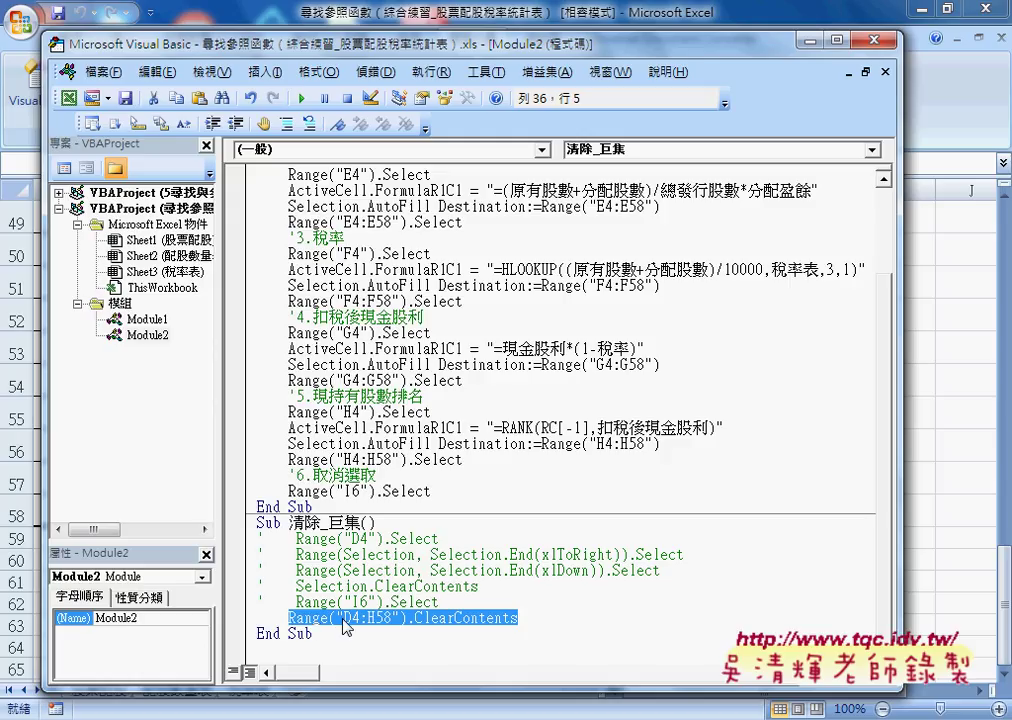
Step: Review the commented-out lines and the new ClearContents line, noting the fixed row 58
{"action": "left_click_drag", "start_coordinate": [430, 602], "coordinate": [258, 544]}
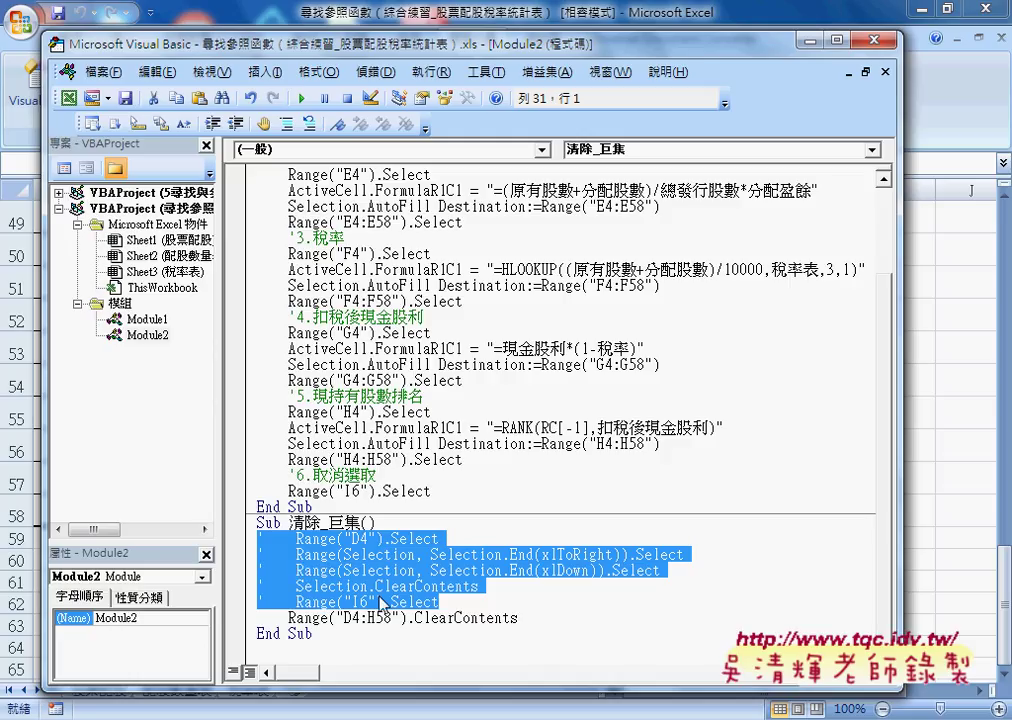
{"action": "left_click_drag", "start_coordinate": [526, 618], "coordinate": [288, 618]}
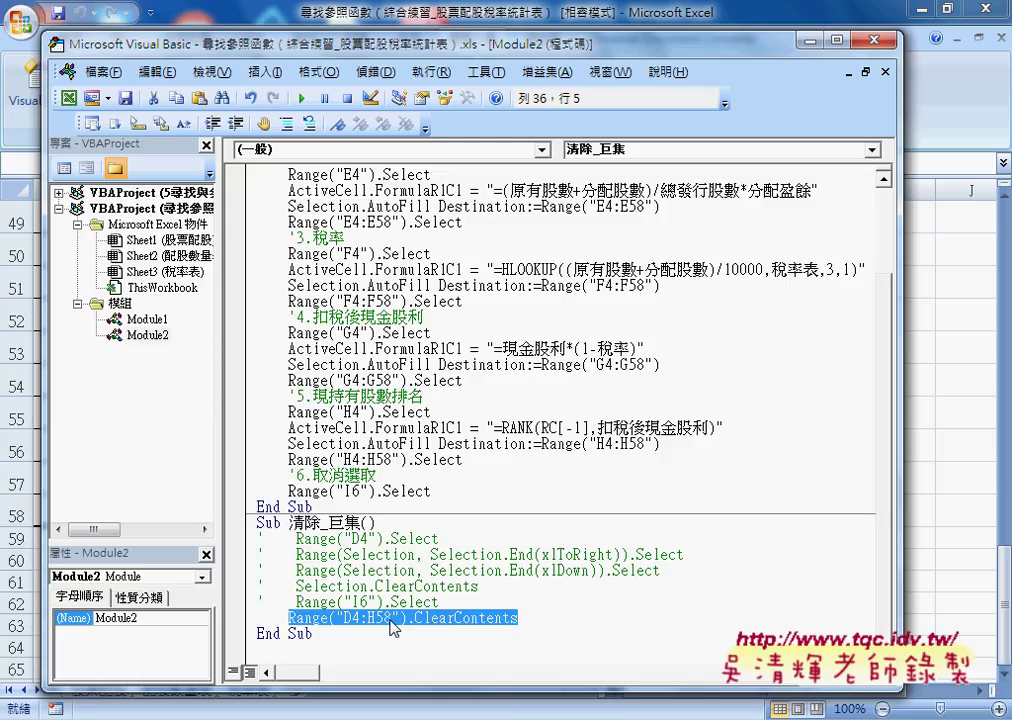
{"action": "left_click_drag", "start_coordinate": [392, 618], "coordinate": [377, 618]}
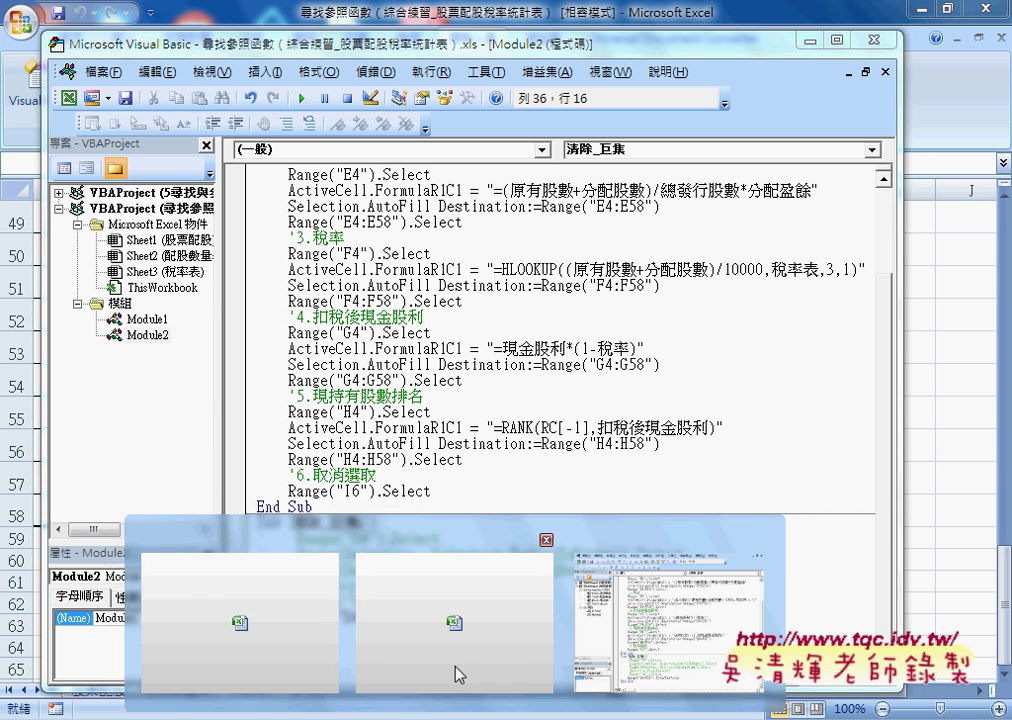
{"action": "left_click", "coordinate": [459, 675]}
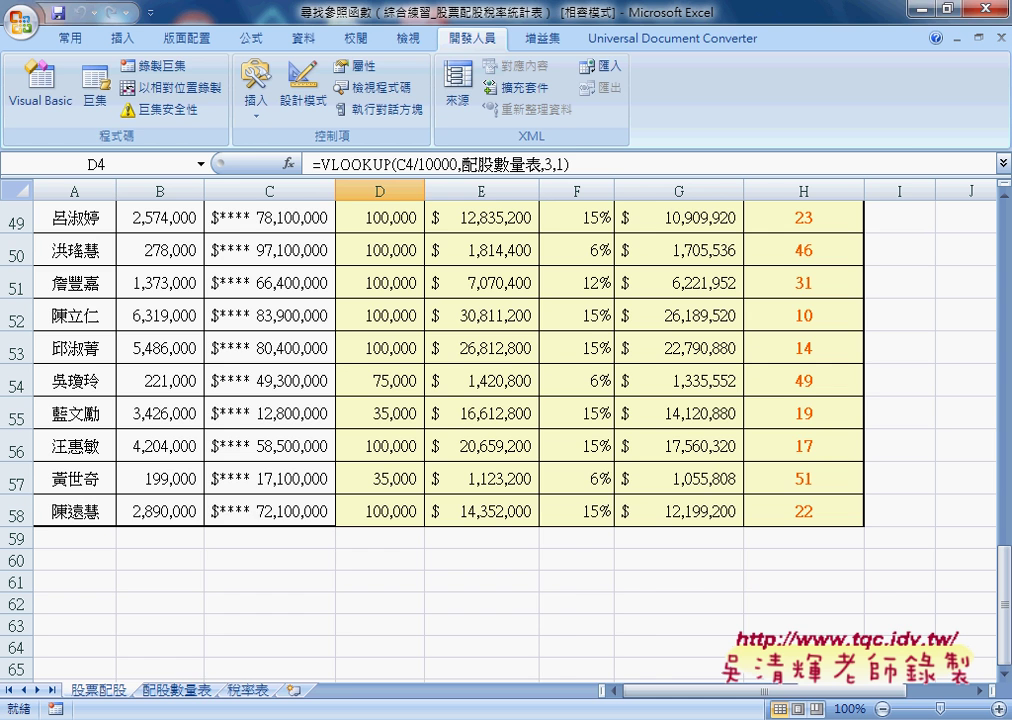
Step: Look up Module1's Range("A4").End(xlDown).Row last-row expression, then go back to Module2
{"action": "left_click", "coordinate": [629, 652]}
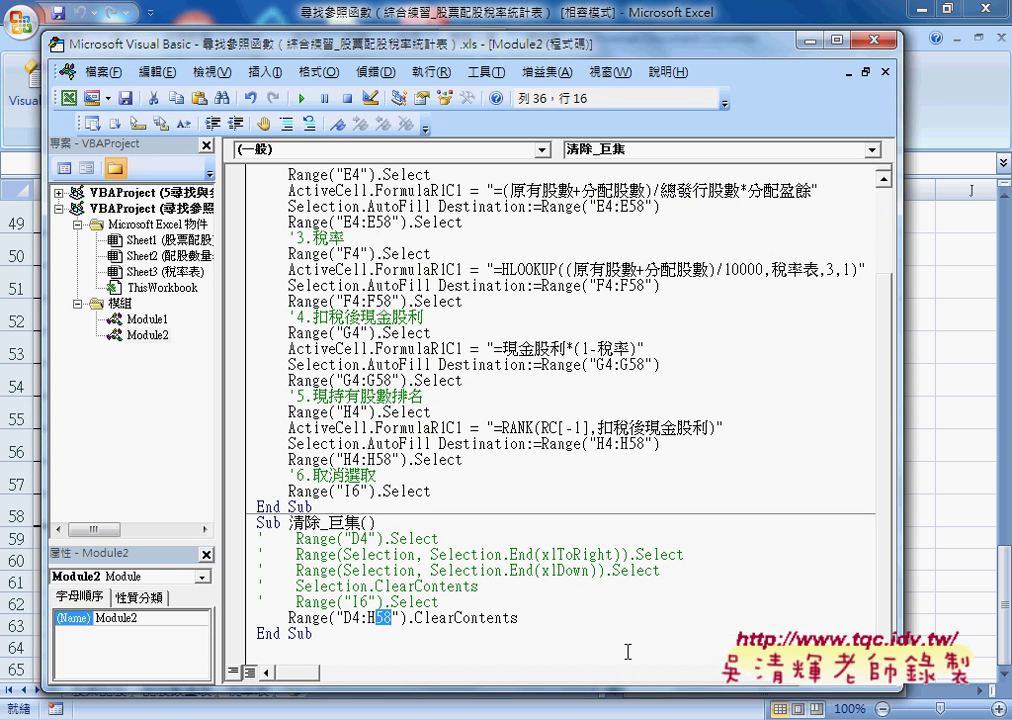
{"action": "double_click", "coordinate": [147, 318]}
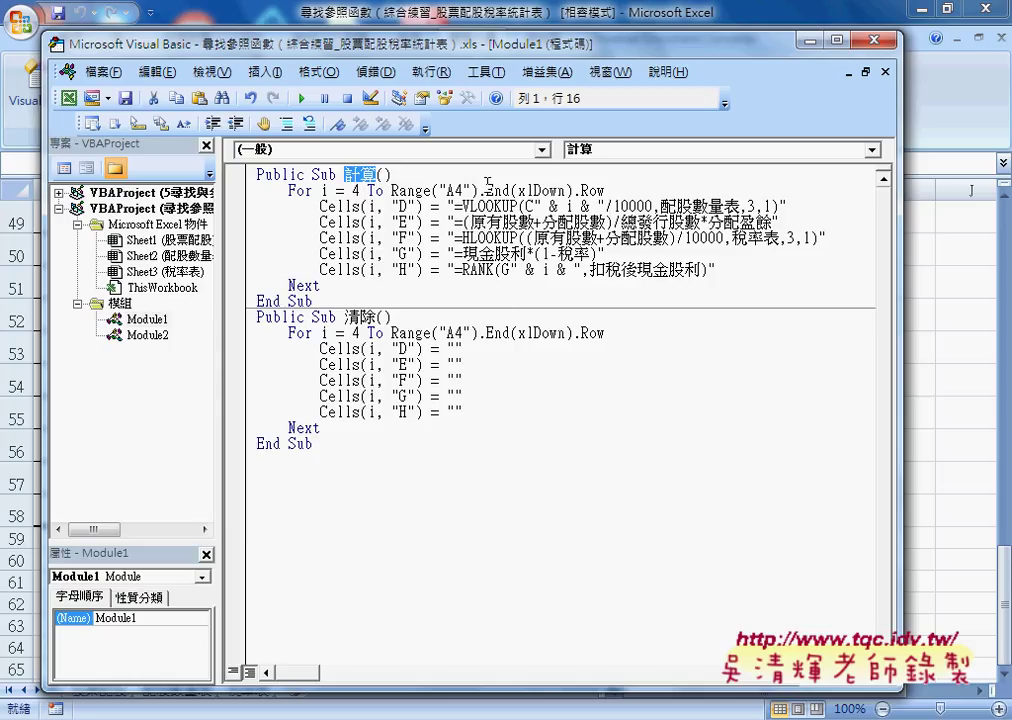
{"action": "left_click_drag", "start_coordinate": [391, 190], "coordinate": [609, 190]}
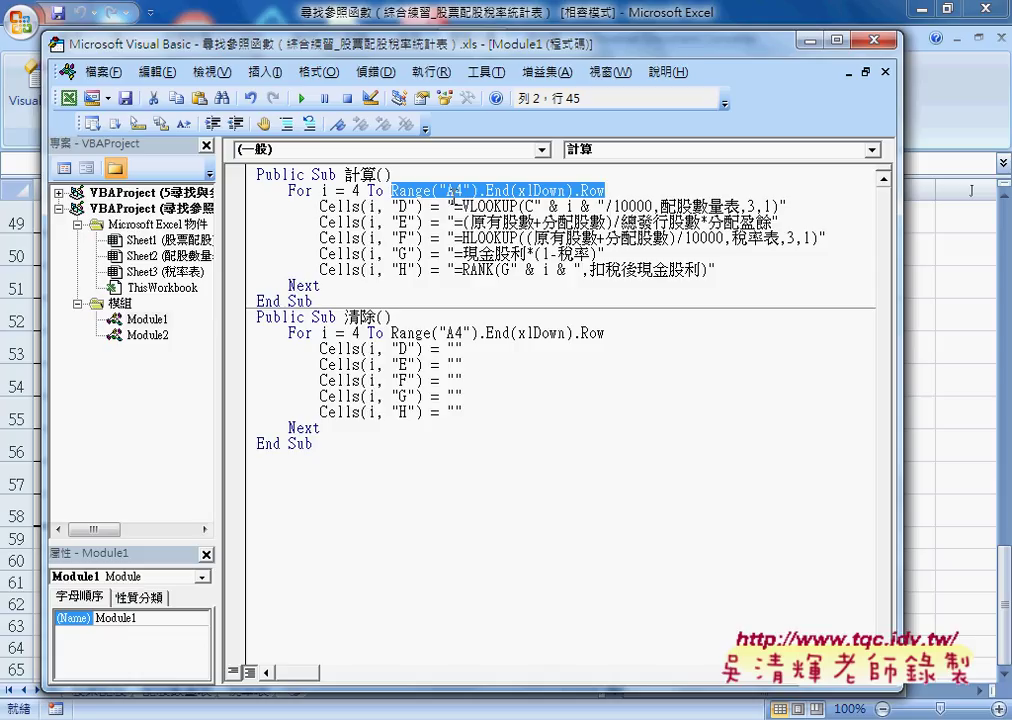
{"action": "double_click", "coordinate": [147, 335]}
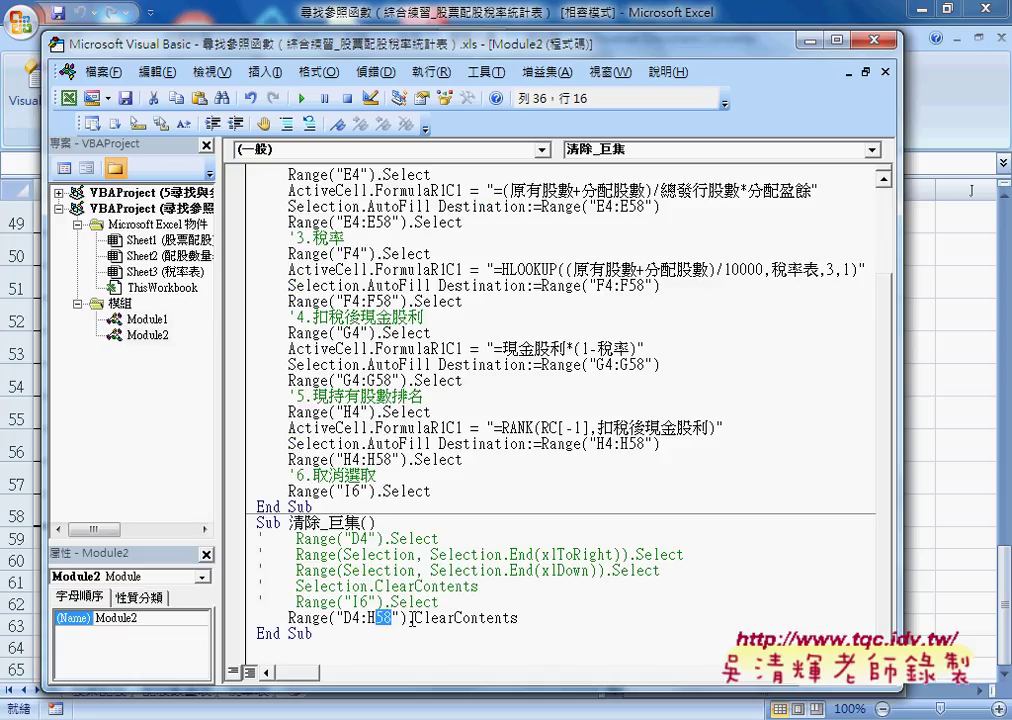
Step: Replace the fixed 58 in Range("D4:H58") with " & Range("A4").End(xlDown).Row
{"action": "key", "text": "Delete"}
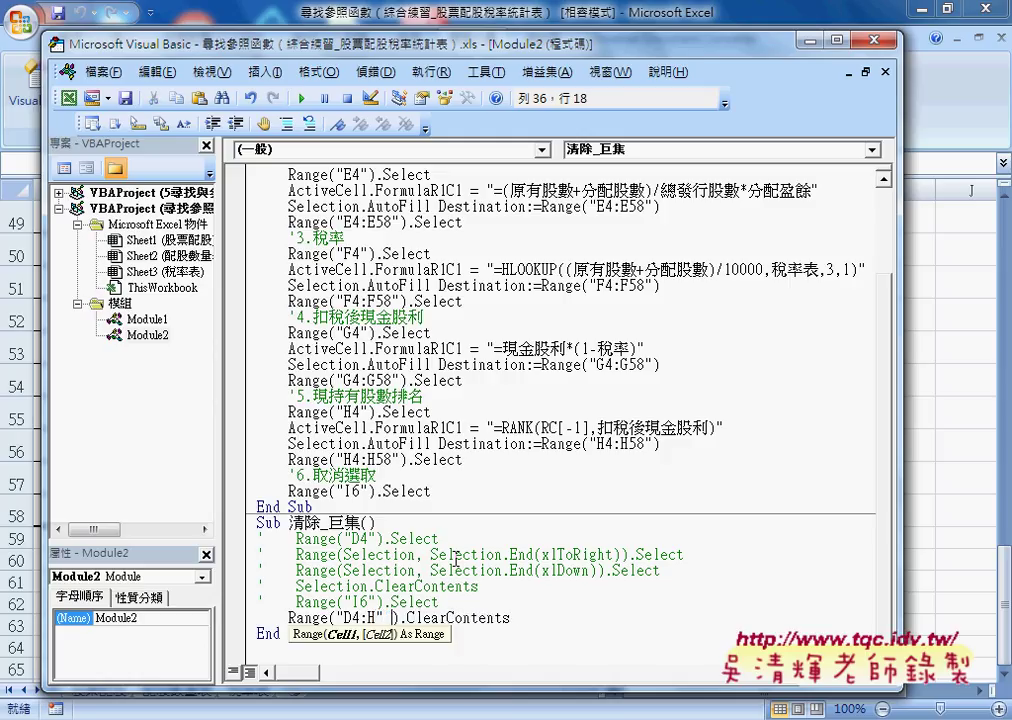
{"action": "type", "text": "&"}
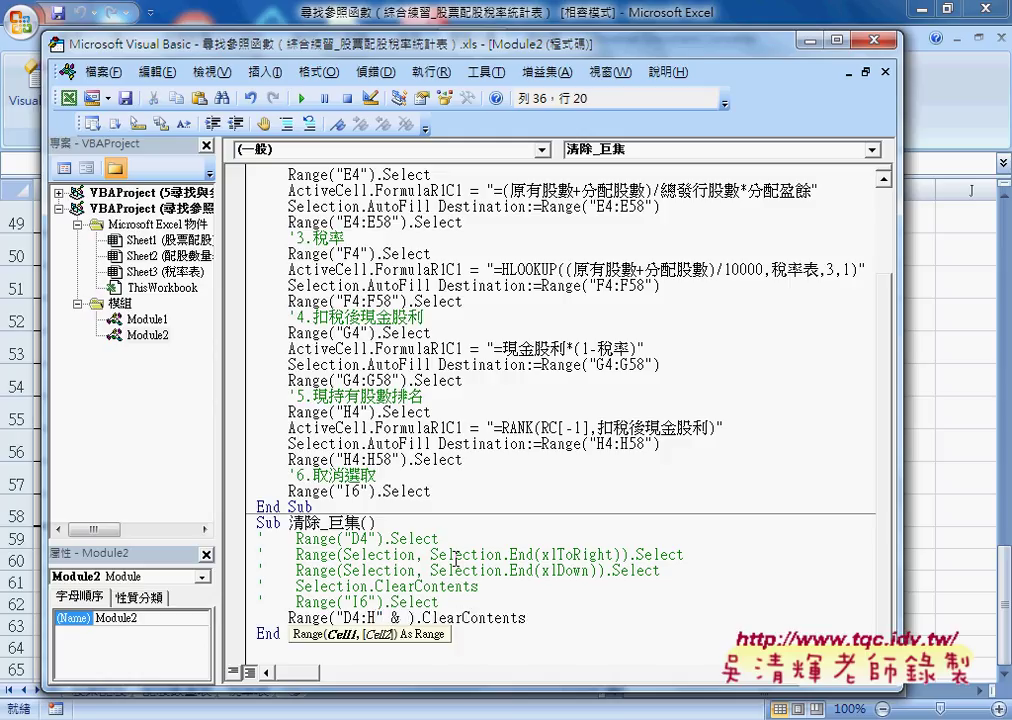
{"action": "type", "text": " Range(\"A4\").End(xlDown).Row"}
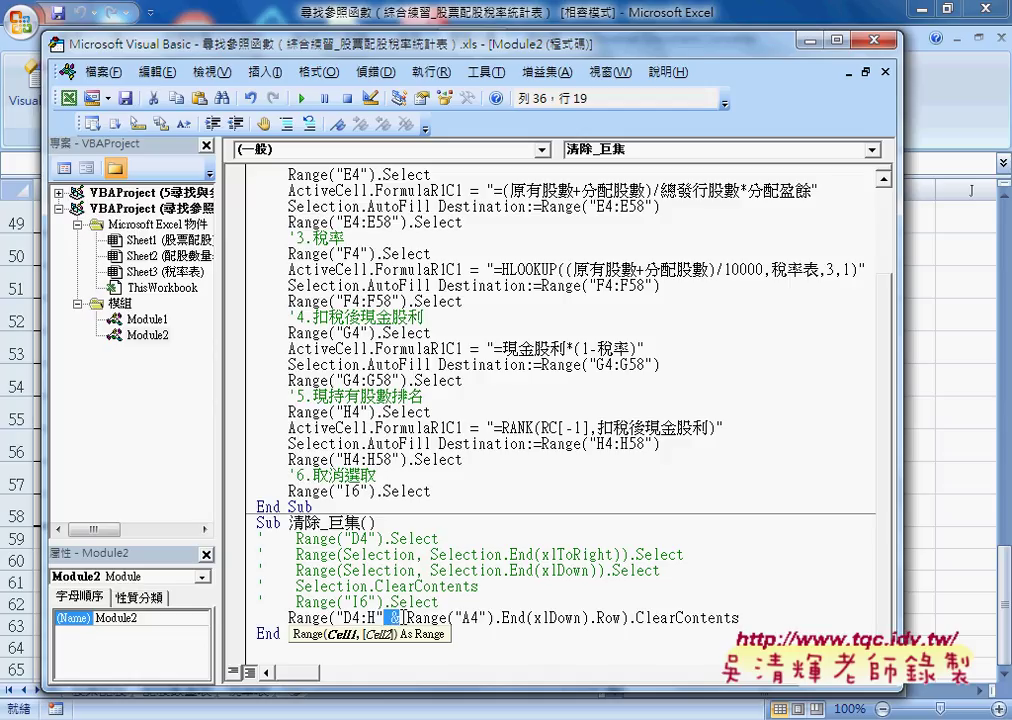
{"action": "left_click_drag", "start_coordinate": [384, 618], "coordinate": [622, 619]}
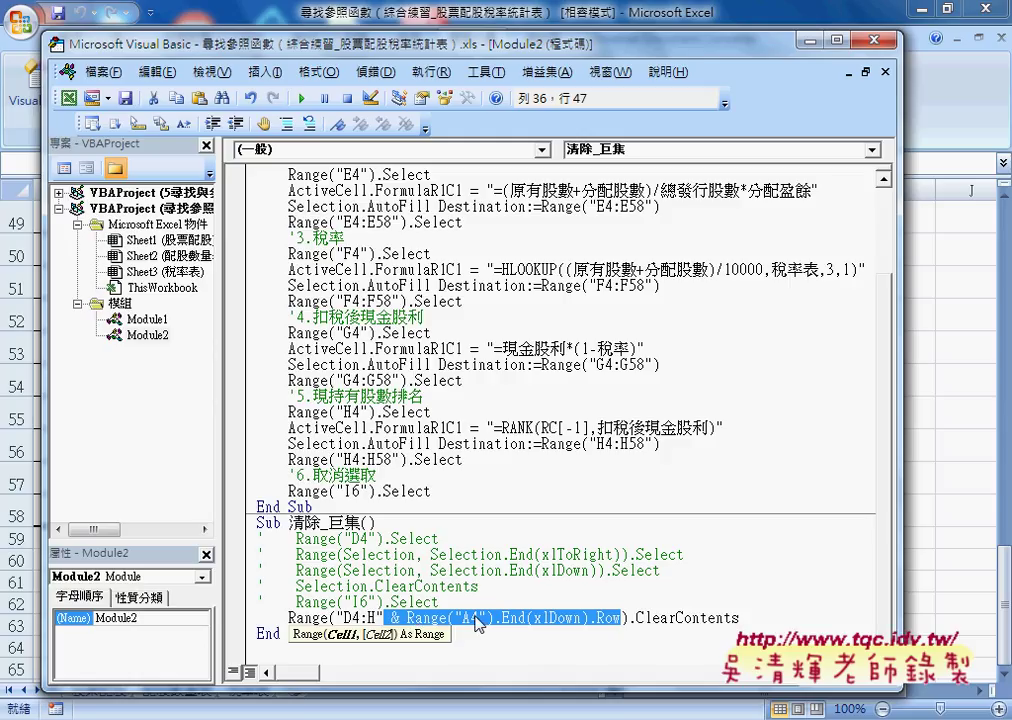
{"action": "left_click_drag", "start_coordinate": [463, 618], "coordinate": [472, 618]}
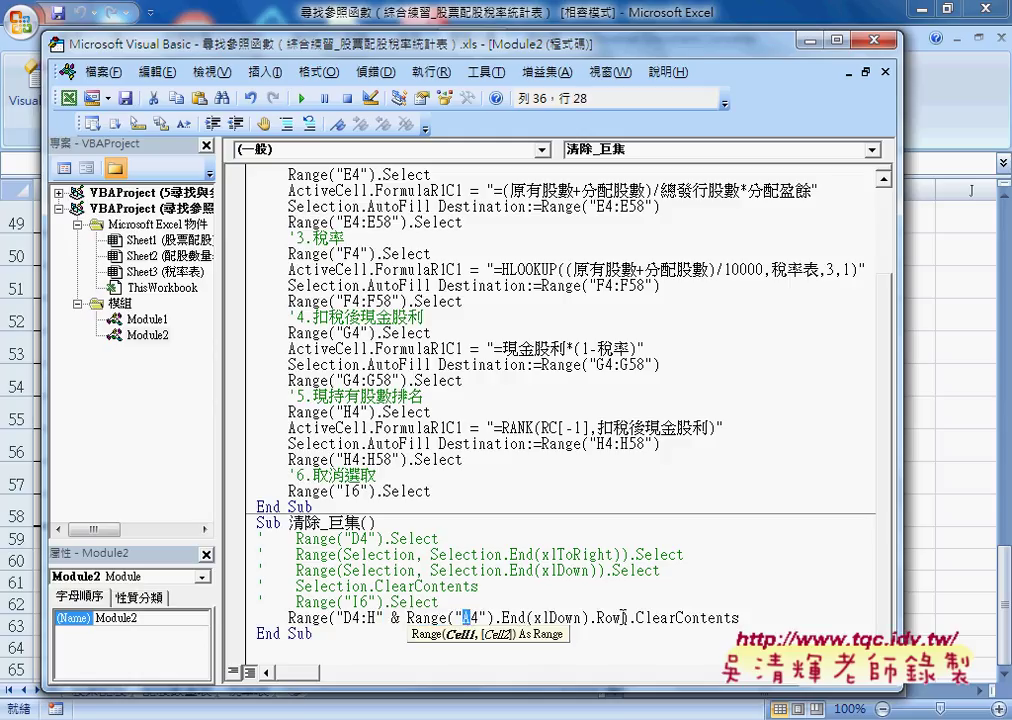
{"action": "left_click_drag", "start_coordinate": [622, 618], "coordinate": [406, 618]}
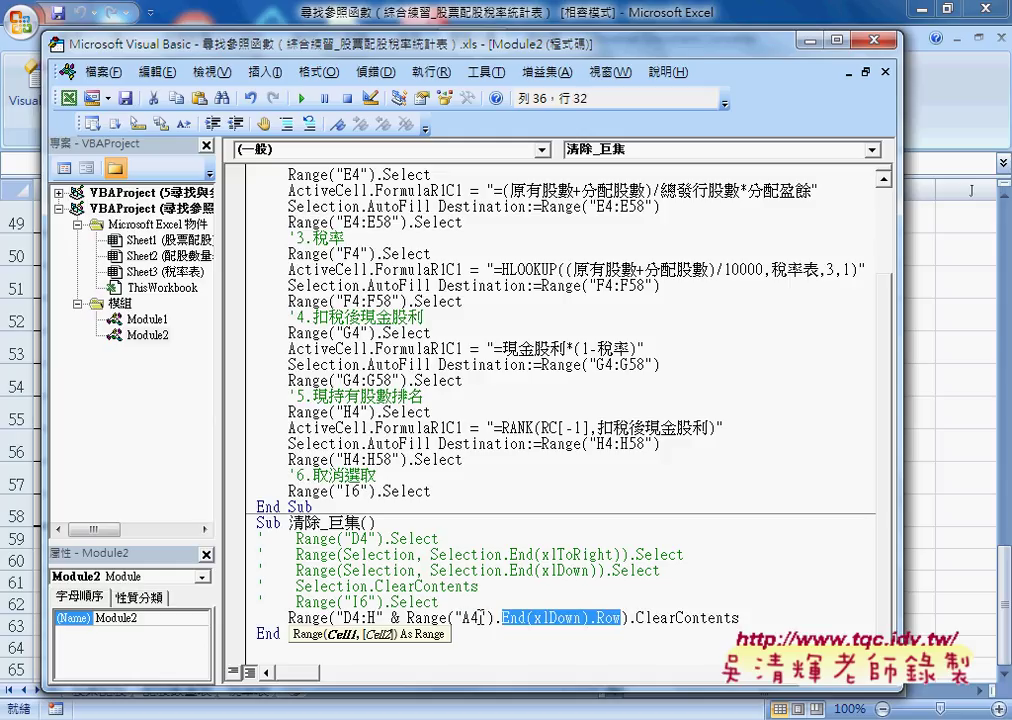
{"action": "left_click", "coordinate": [468, 600]}
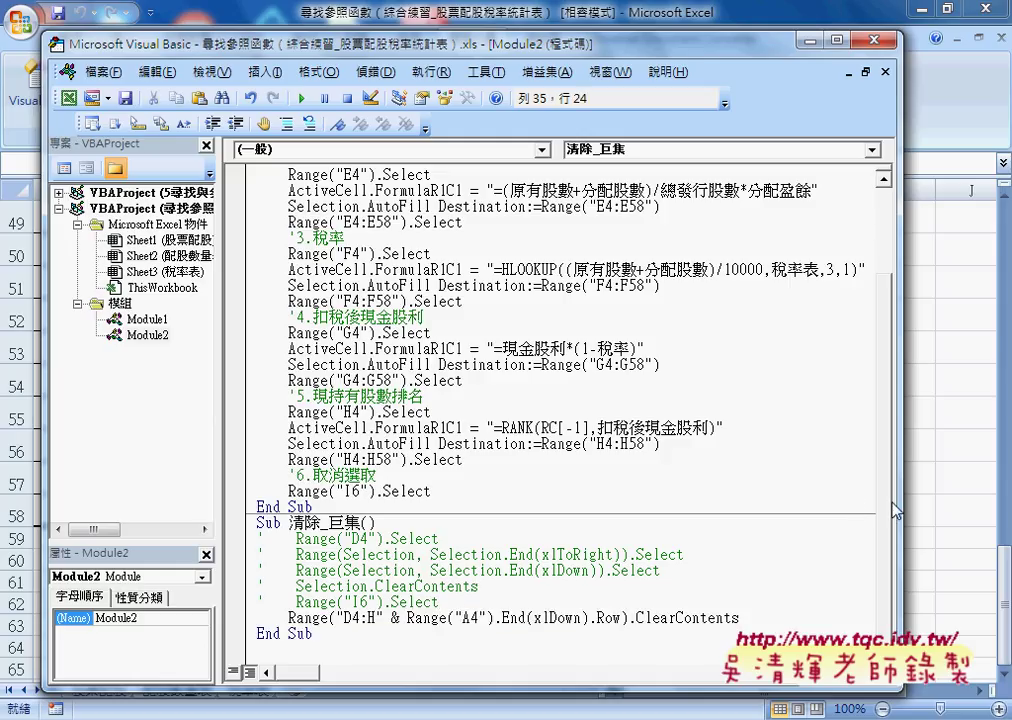
{"action": "left_click_drag", "start_coordinate": [899, 491], "coordinate": [659, 491]}
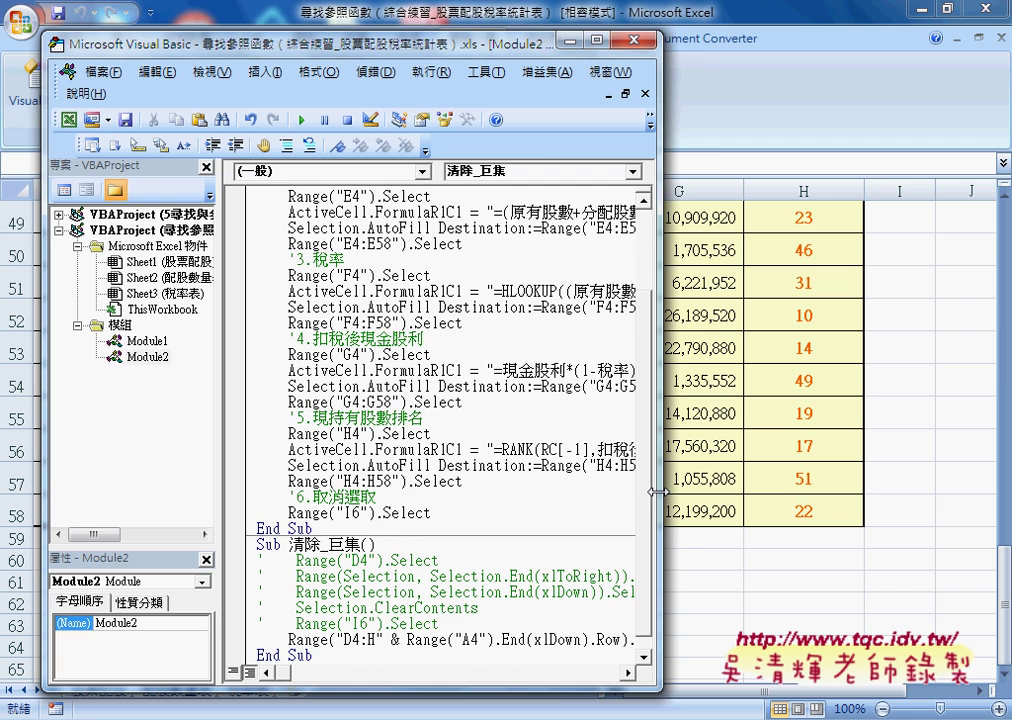
Step: Run 清除_巨集 from its worksheet button to empty columns D–H
{"action": "left_click", "coordinate": [899, 412]}
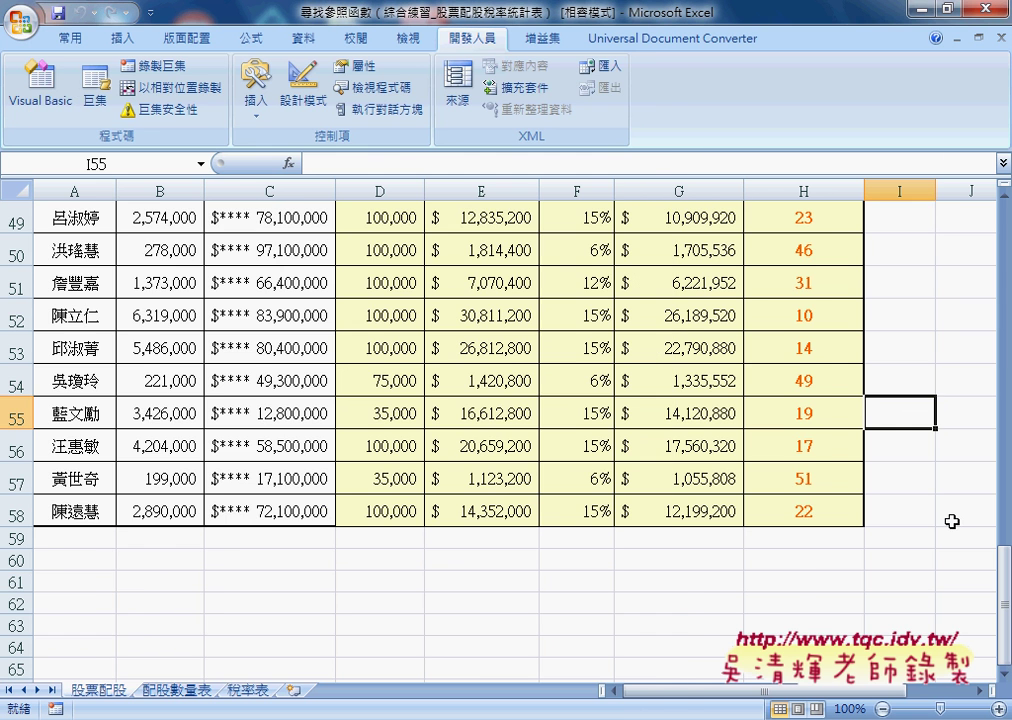
{"action": "left_click_drag", "start_coordinate": [1004, 570], "coordinate": [1004, 240]}
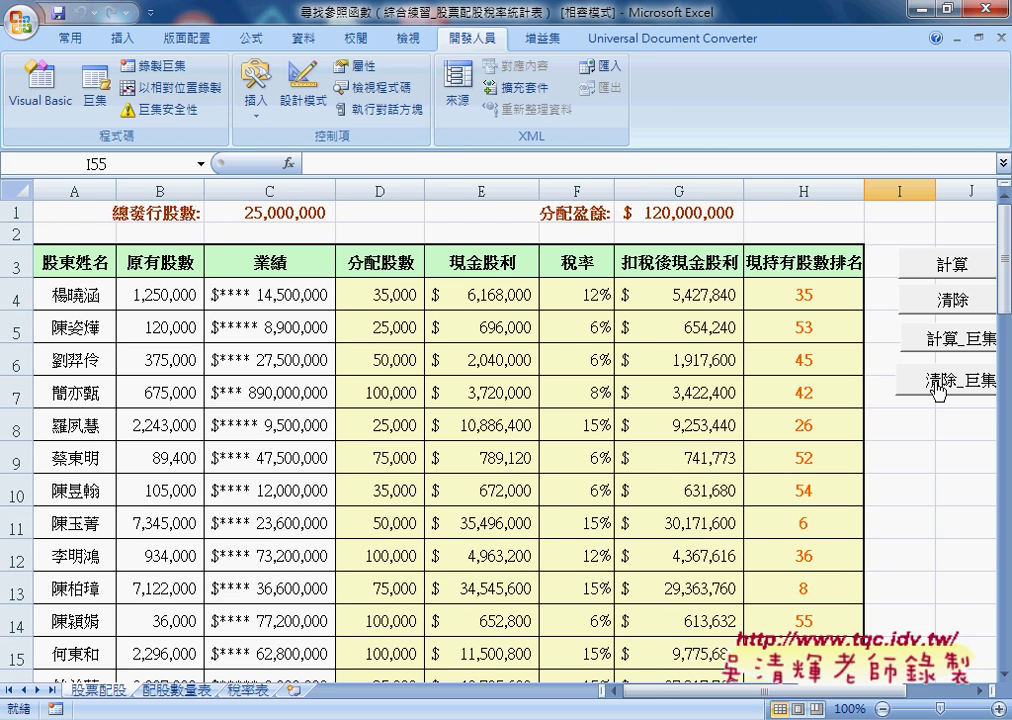
{"action": "left_click", "coordinate": [938, 385]}
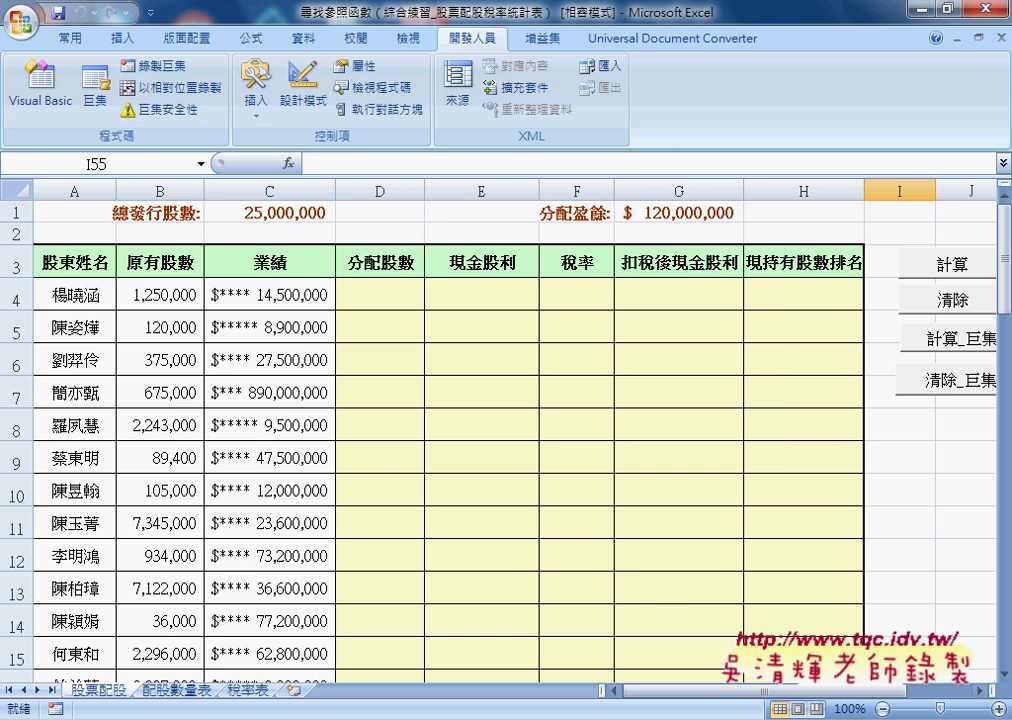
Step: Review the ClearContents line's D4 start and Range("A4").End(xlDown).Row end in a widened code window
{"action": "left_click", "coordinate": [668, 620]}
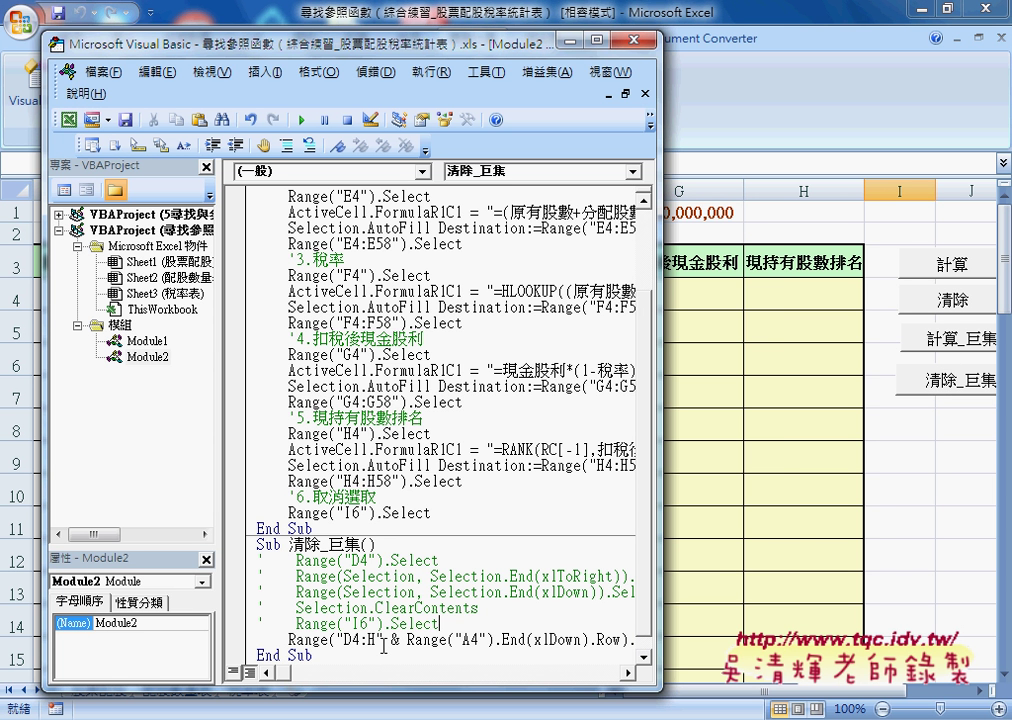
{"action": "left_click", "coordinate": [341, 639]}
{"action": "left_click_drag", "start_coordinate": [337, 639], "coordinate": [371, 639]}
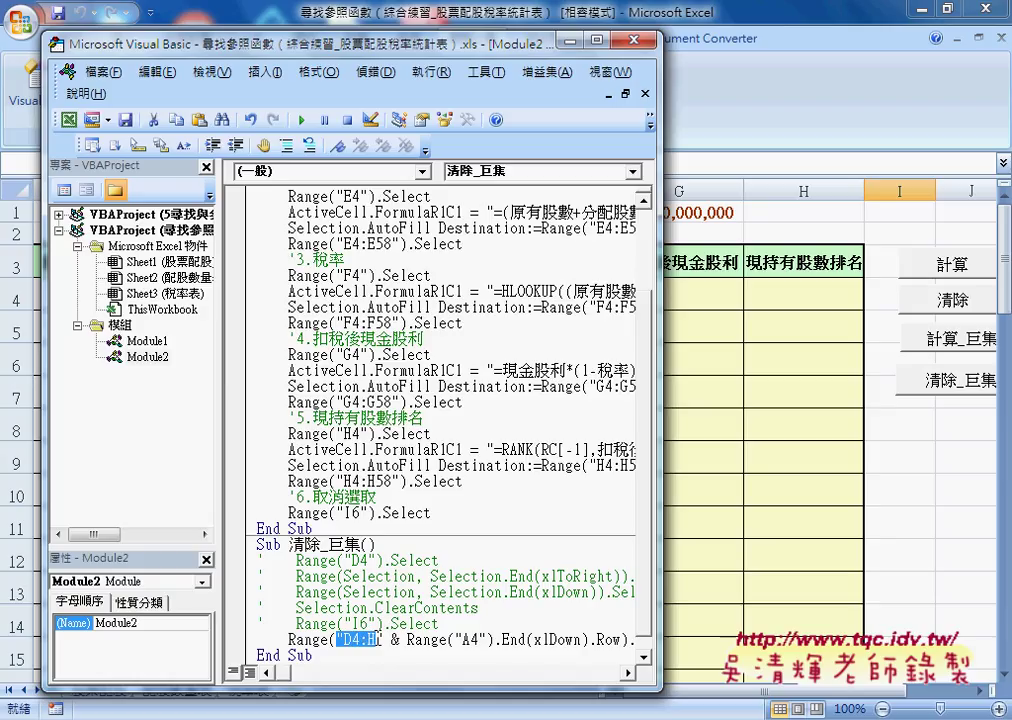
{"action": "left_click_drag", "start_coordinate": [660, 484], "coordinate": [883, 484]}
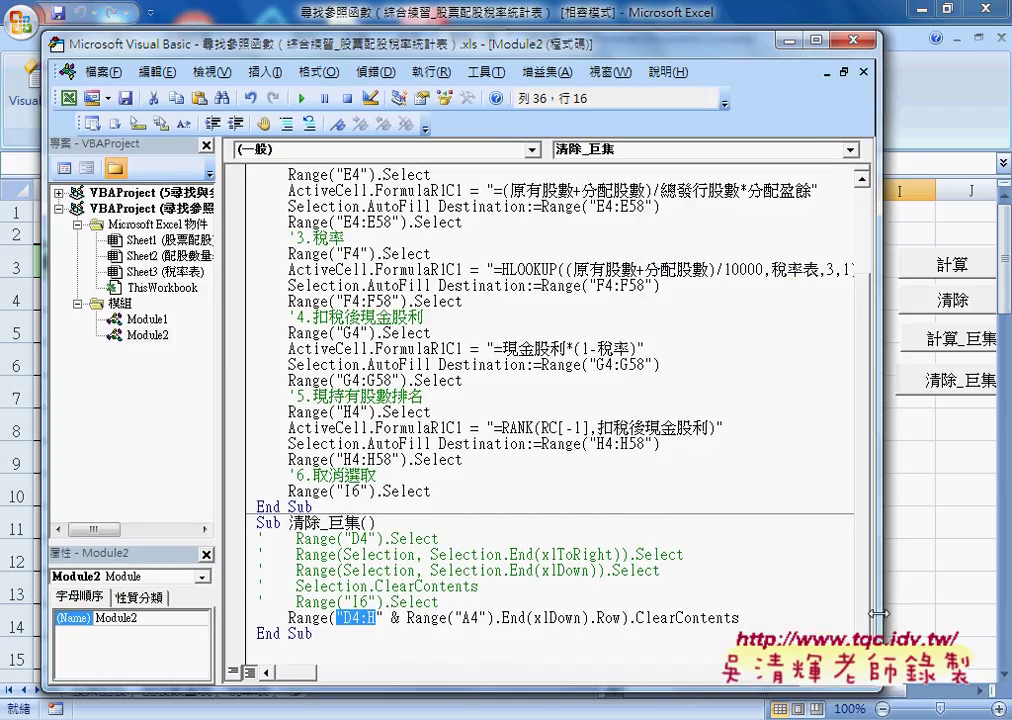
{"action": "left_click_drag", "start_coordinate": [384, 618], "coordinate": [622, 618]}
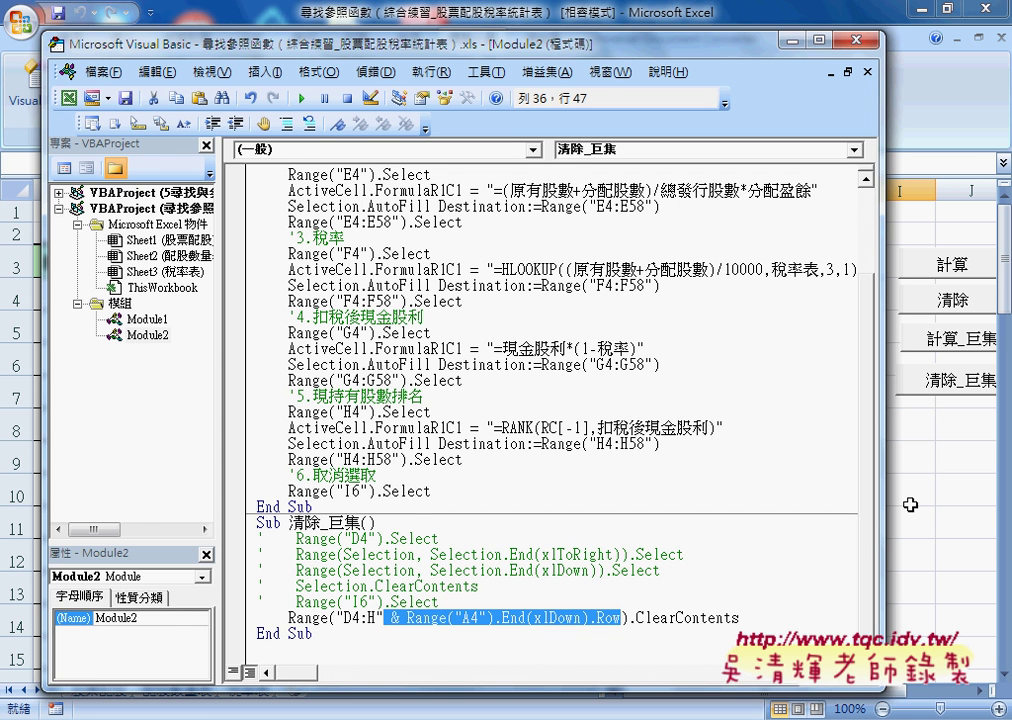
{"action": "left_click", "coordinate": [945, 424]}
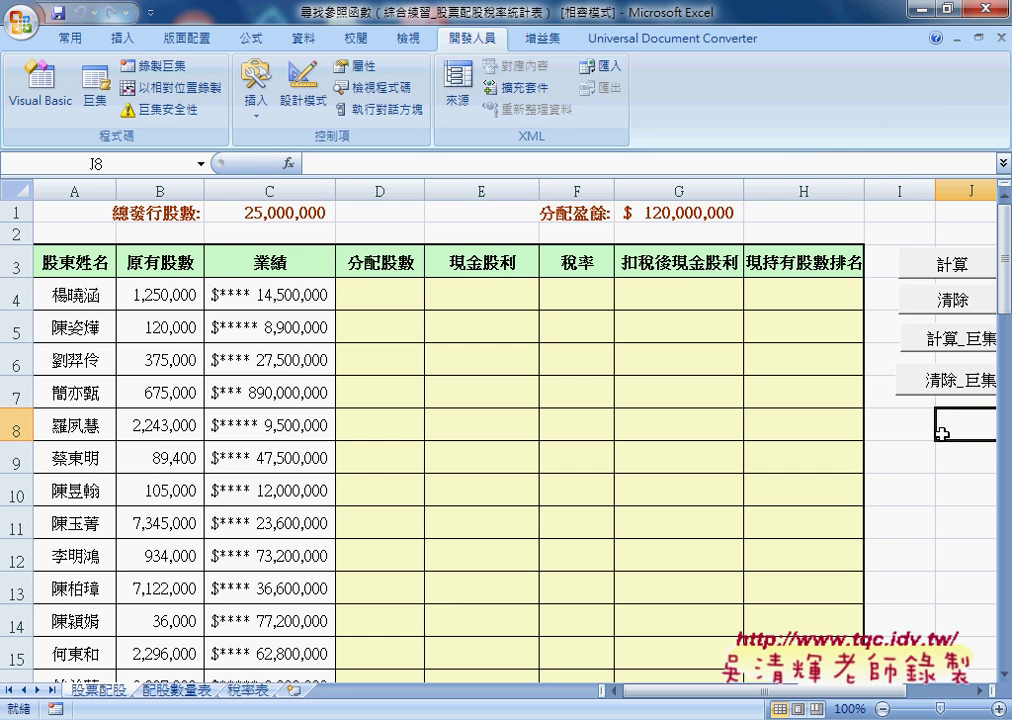
Step: Test the buttons by running 計算_巨集, then 清除_巨集, then 計算_巨集 again
{"action": "left_click", "coordinate": [937, 355]}
{"action": "left_click", "coordinate": [942, 385]}
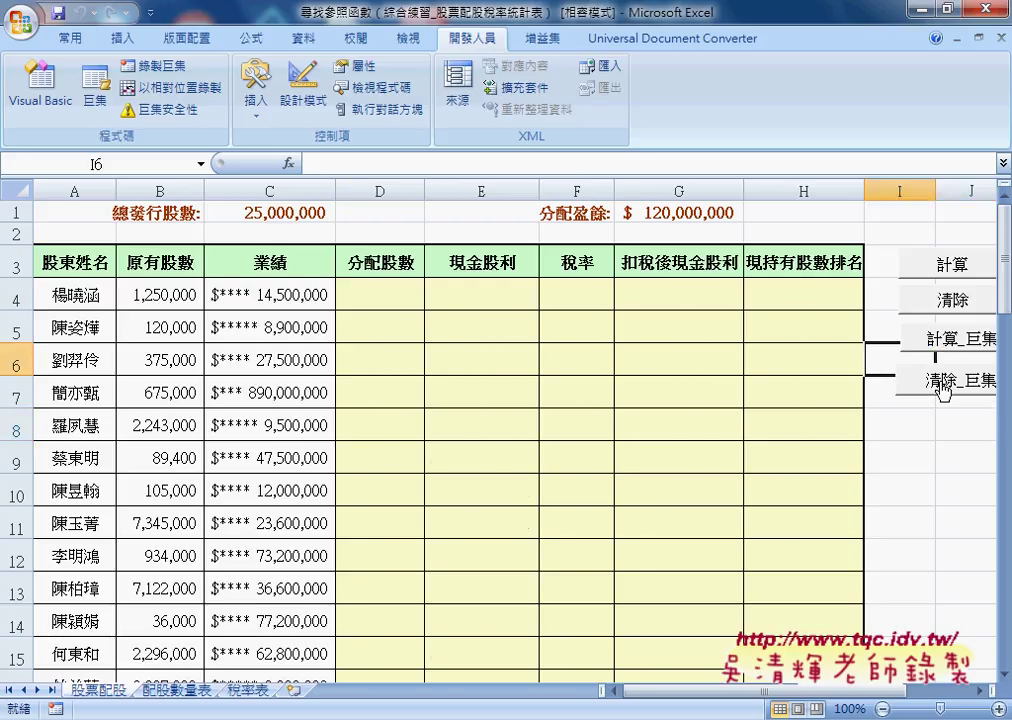
{"action": "left_click", "coordinate": [937, 350]}
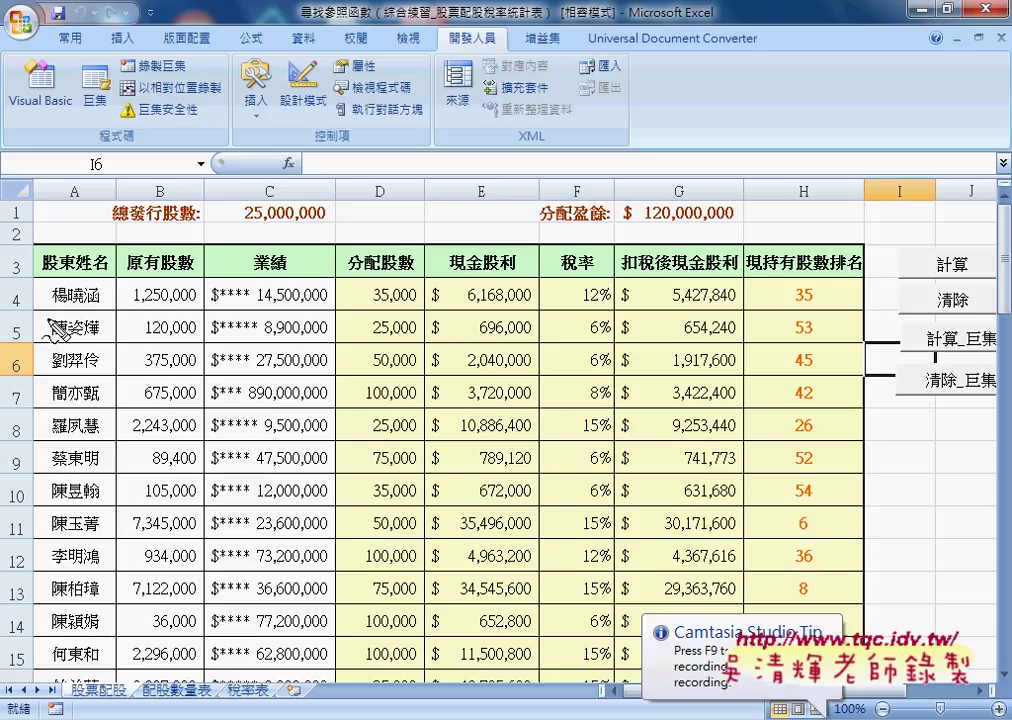
Step: Drag across areas of the worksheet, then cancel with Escape
{"action": "mouse_move", "coordinate": [24, 288]}
{"action": "left_mouse_down"}
{"action": "mouse_move", "coordinate": [12, 300]}
{"action": "mouse_move", "coordinate": [24, 288]}
{"action": "mouse_move", "coordinate": [52, 406]}
{"action": "mouse_move", "coordinate": [80, 400]}
{"action": "left_mouse_up"}
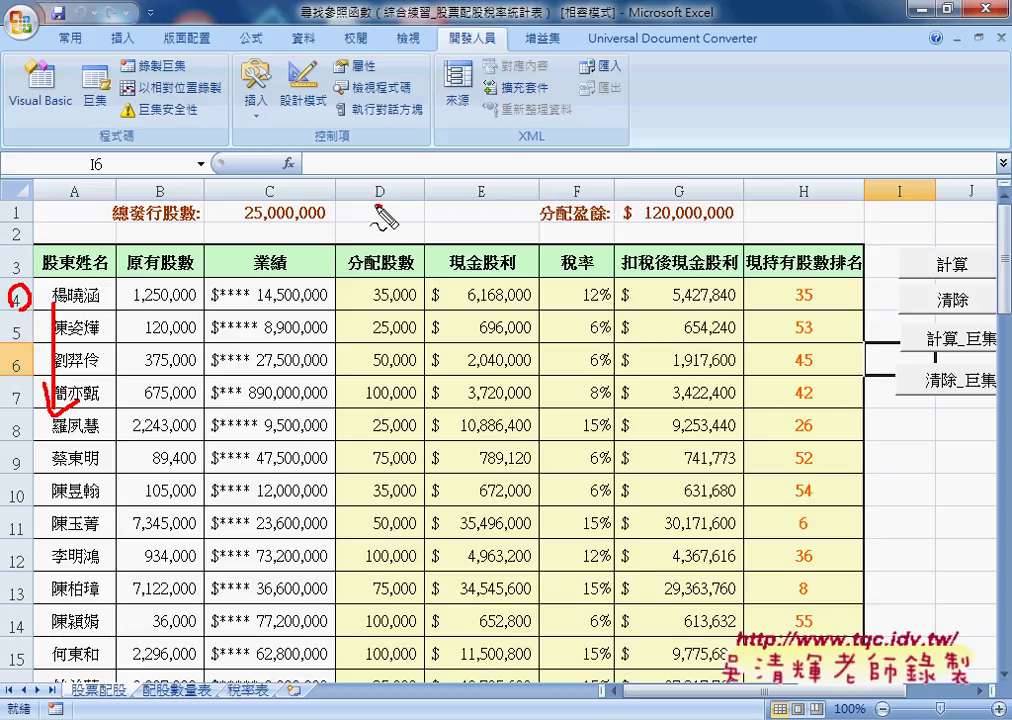
{"action": "left_click_drag", "start_coordinate": [380, 181], "coordinate": [386, 184]}
{"action": "left_click_drag", "start_coordinate": [804, 181], "coordinate": [806, 184]}
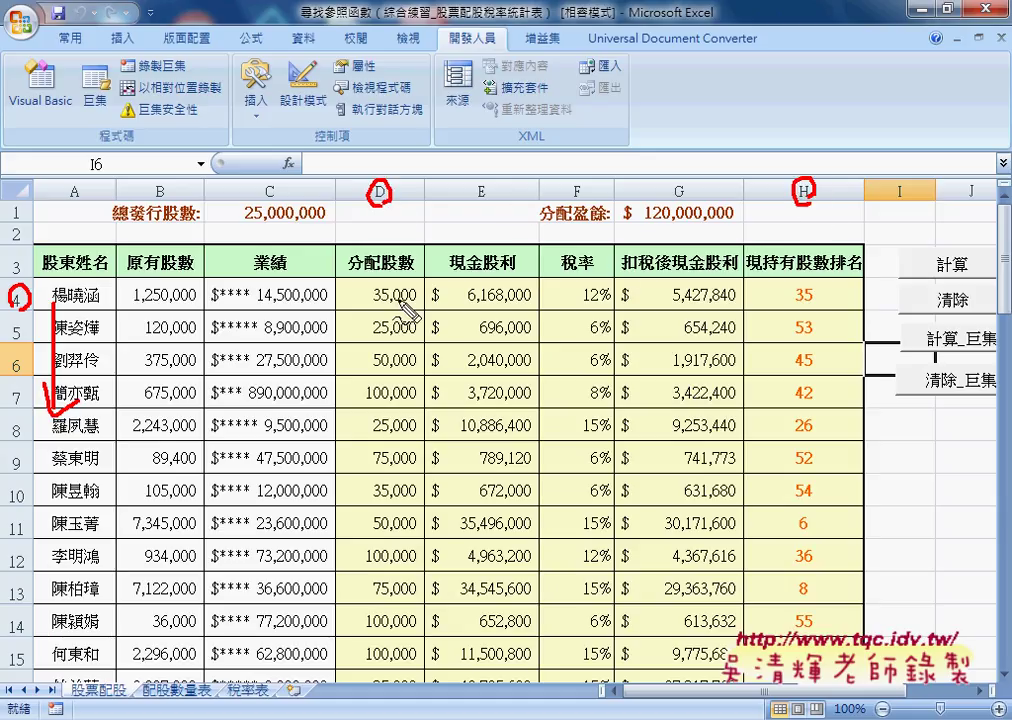
{"action": "mouse_move", "coordinate": [412, 306]}
{"action": "left_mouse_down"}
{"action": "mouse_move", "coordinate": [366, 288]}
{"action": "mouse_move", "coordinate": [428, 310]}
{"action": "mouse_move", "coordinate": [452, 262]}
{"action": "mouse_move", "coordinate": [420, 220]}
{"action": "left_mouse_up"}
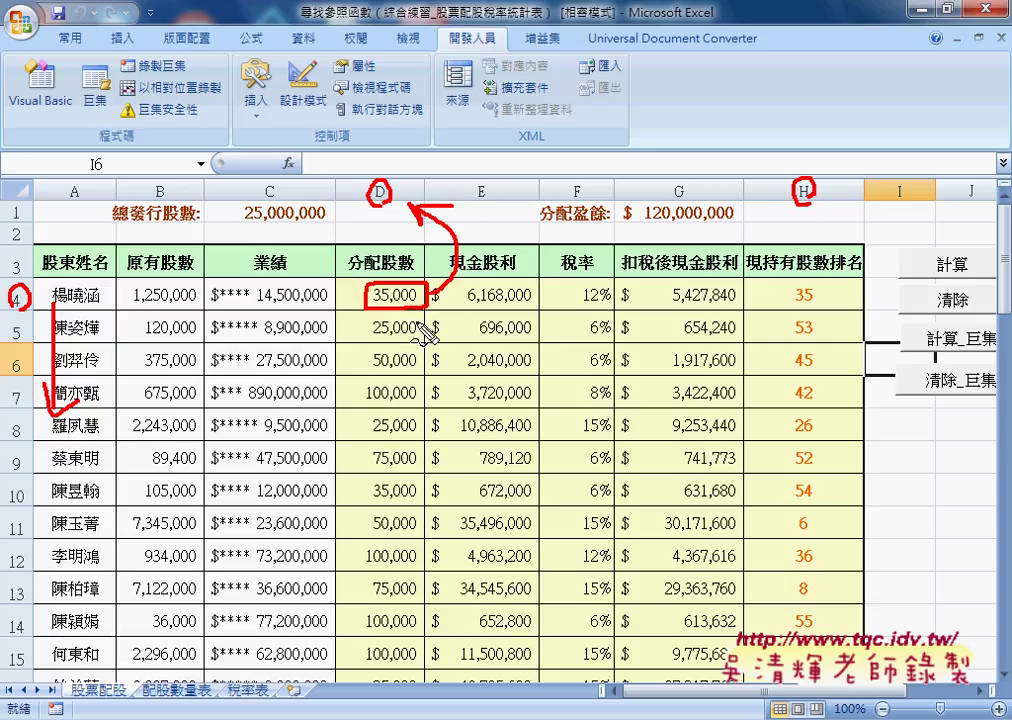
{"action": "key", "text": "Escape"}
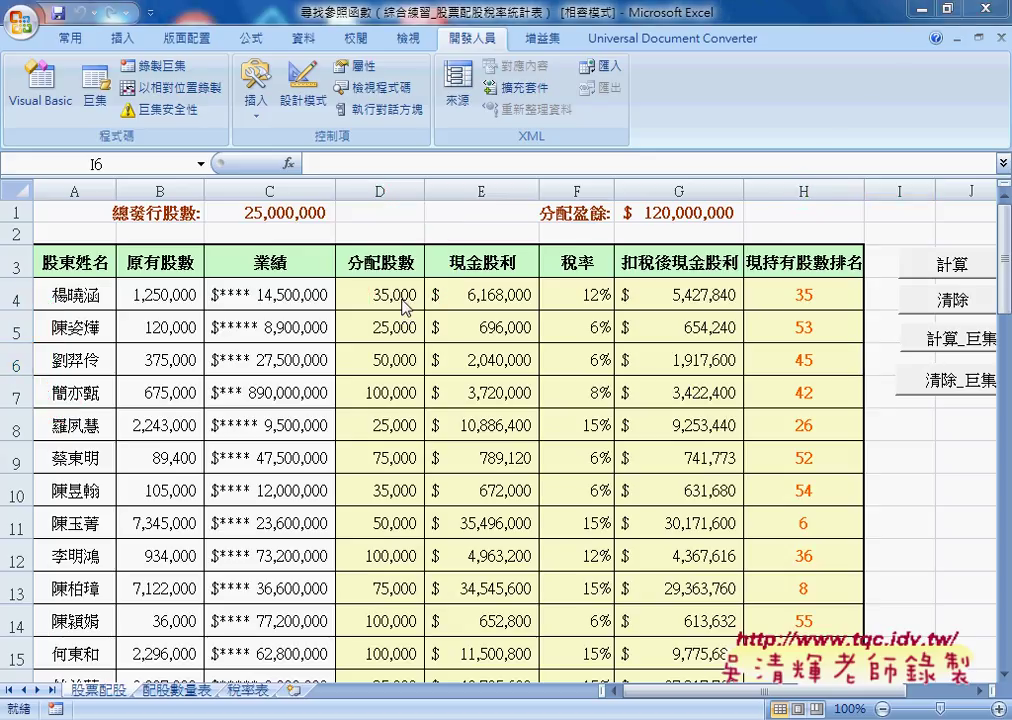
Step: Review the VLOOKUP formulas in D4 through D7, then return to the VBA editor
{"action": "left_click", "coordinate": [401, 297]}
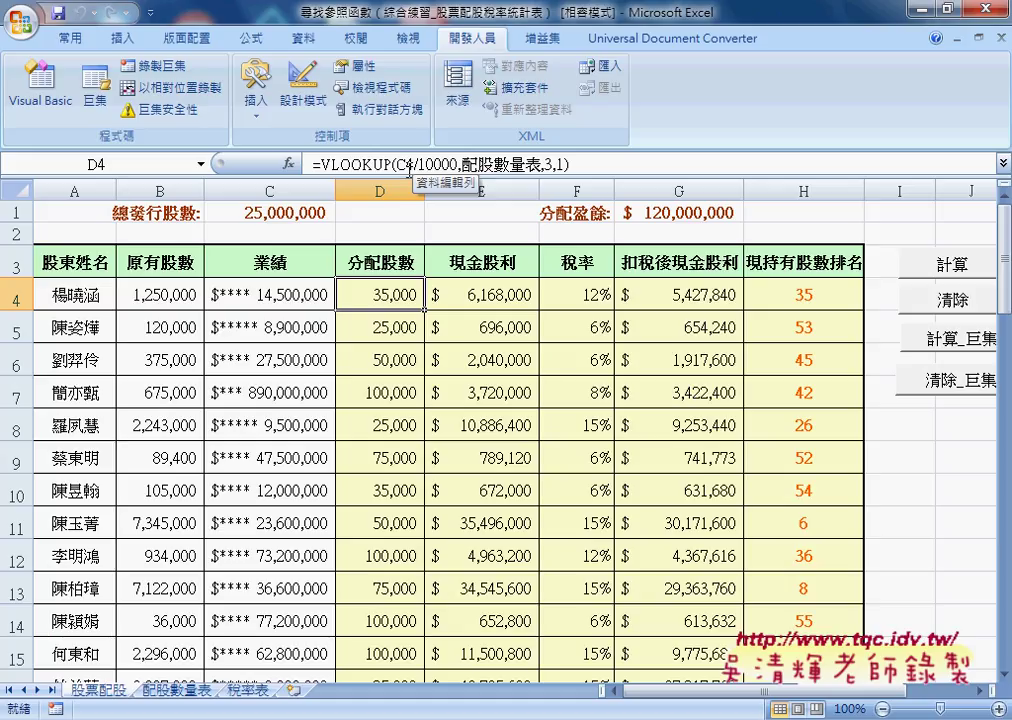
{"action": "left_click", "coordinate": [389, 326]}
{"action": "left_click", "coordinate": [390, 357]}
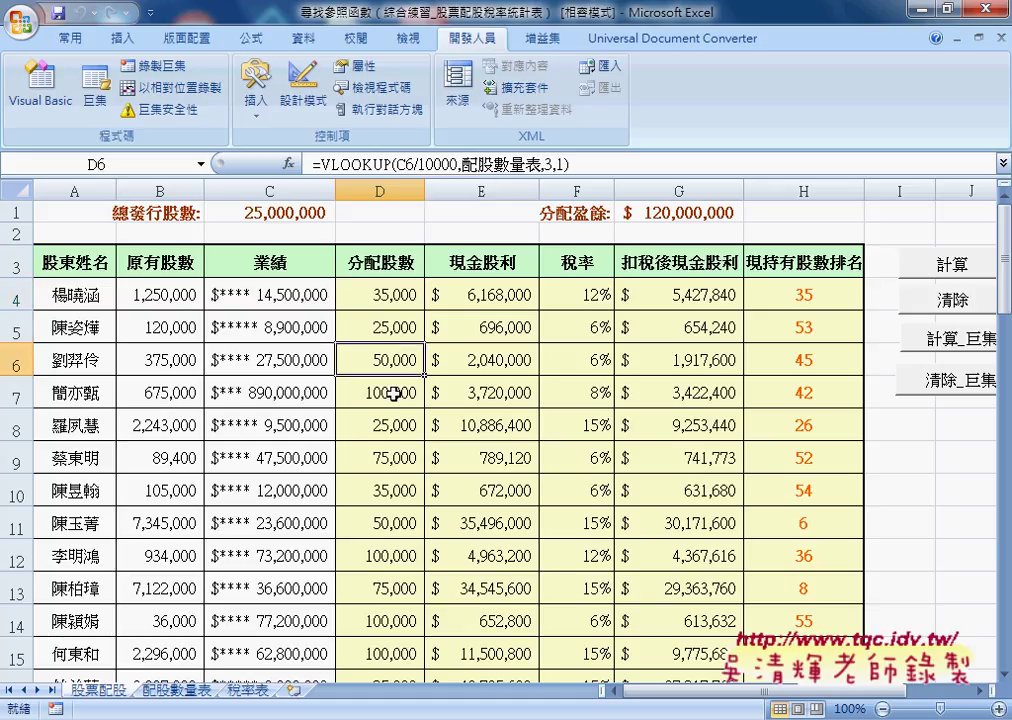
{"action": "left_click", "coordinate": [394, 394]}
{"action": "left_click", "coordinate": [397, 294]}
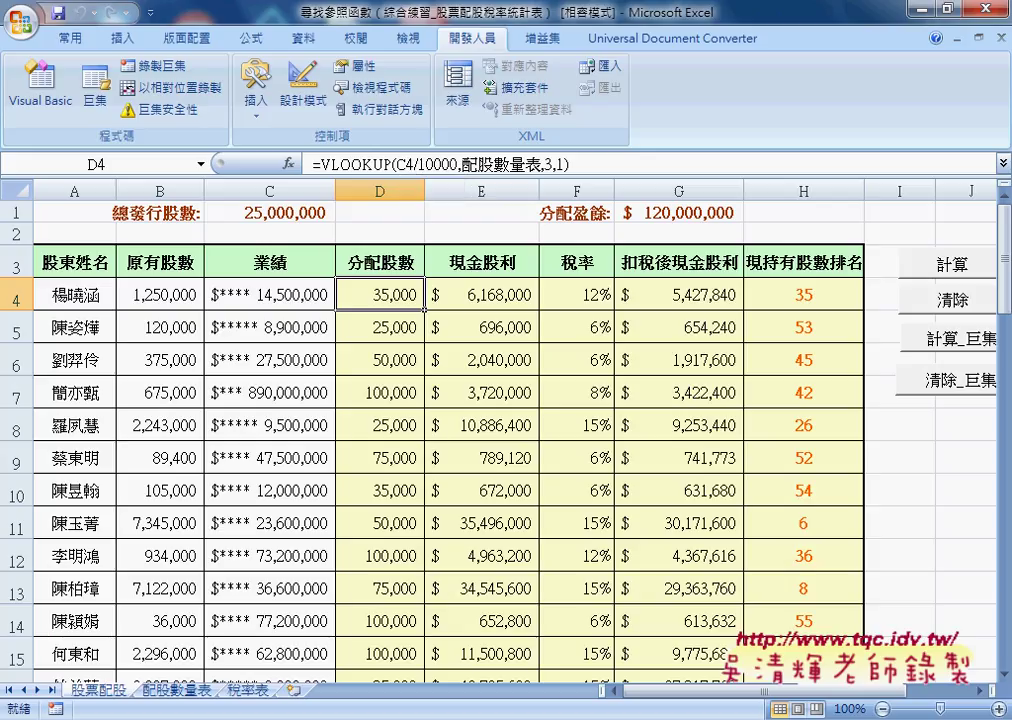
{"action": "left_click", "coordinate": [680, 625]}
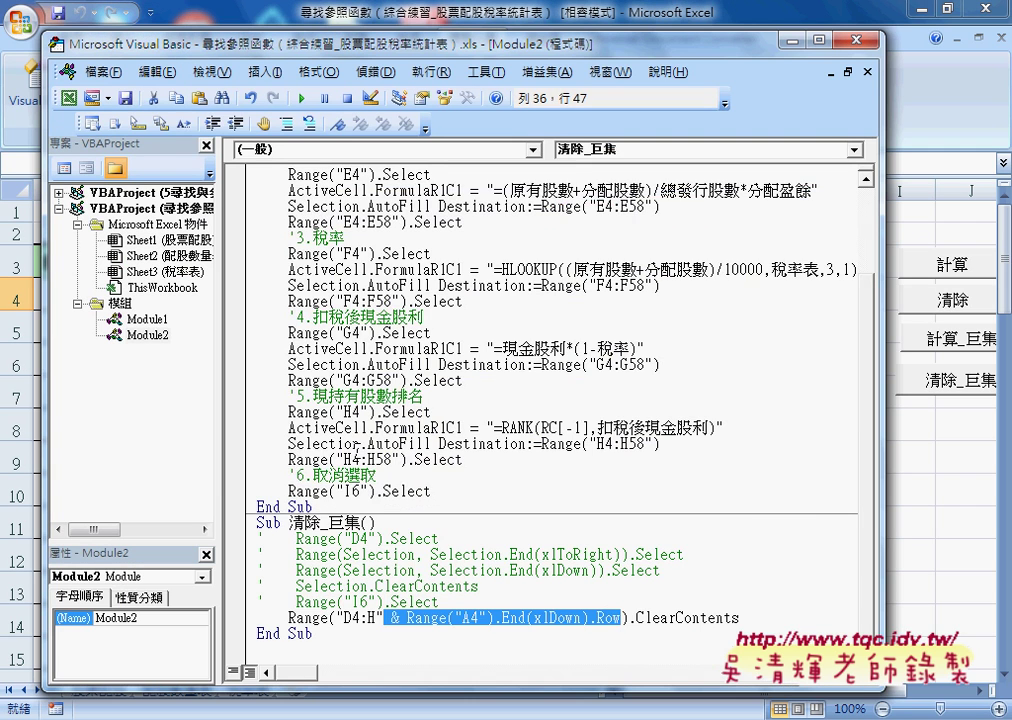
Step: Open Module1 and delete the old 計算 sub
{"action": "double_click", "coordinate": [135, 318]}
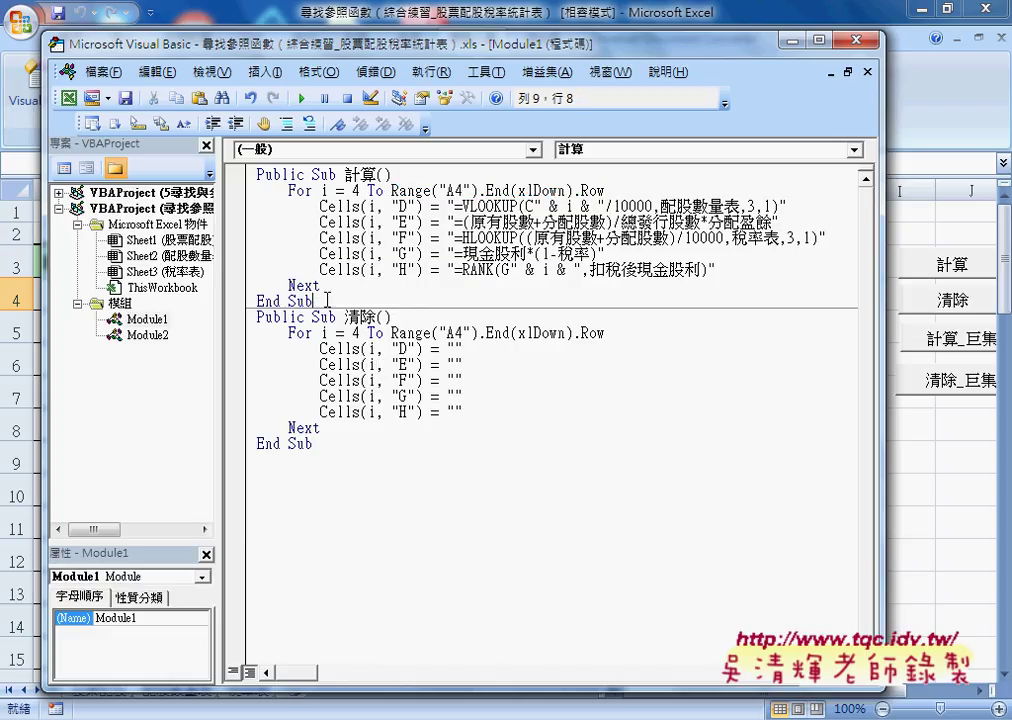
{"action": "left_click_drag", "start_coordinate": [370, 300], "coordinate": [256, 174]}
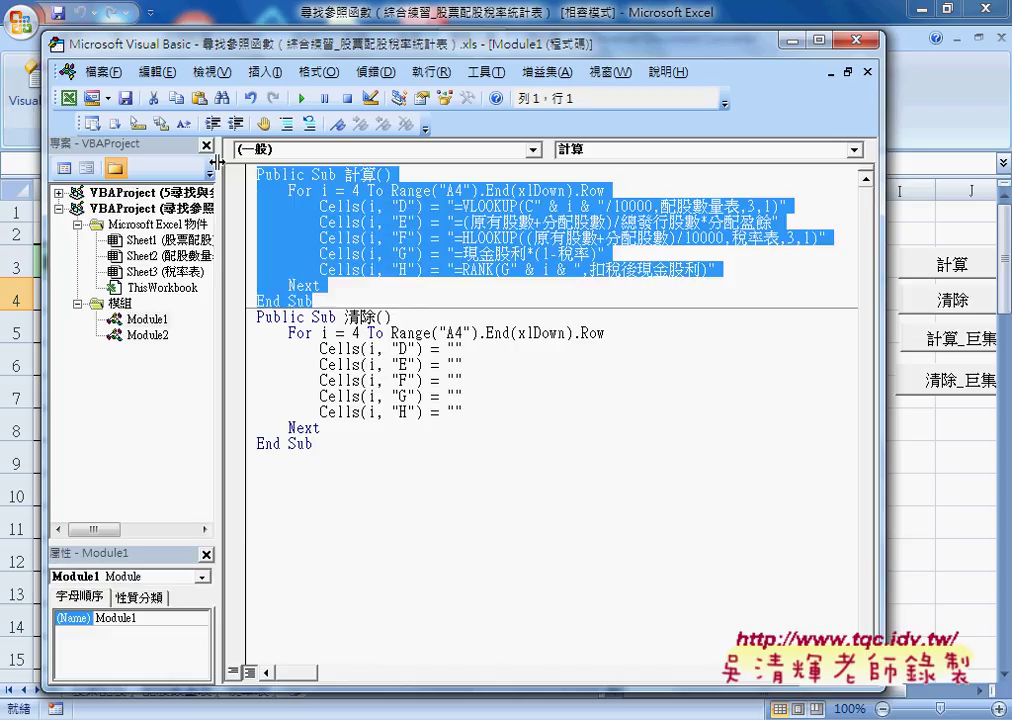
{"action": "key", "text": "Delete"}
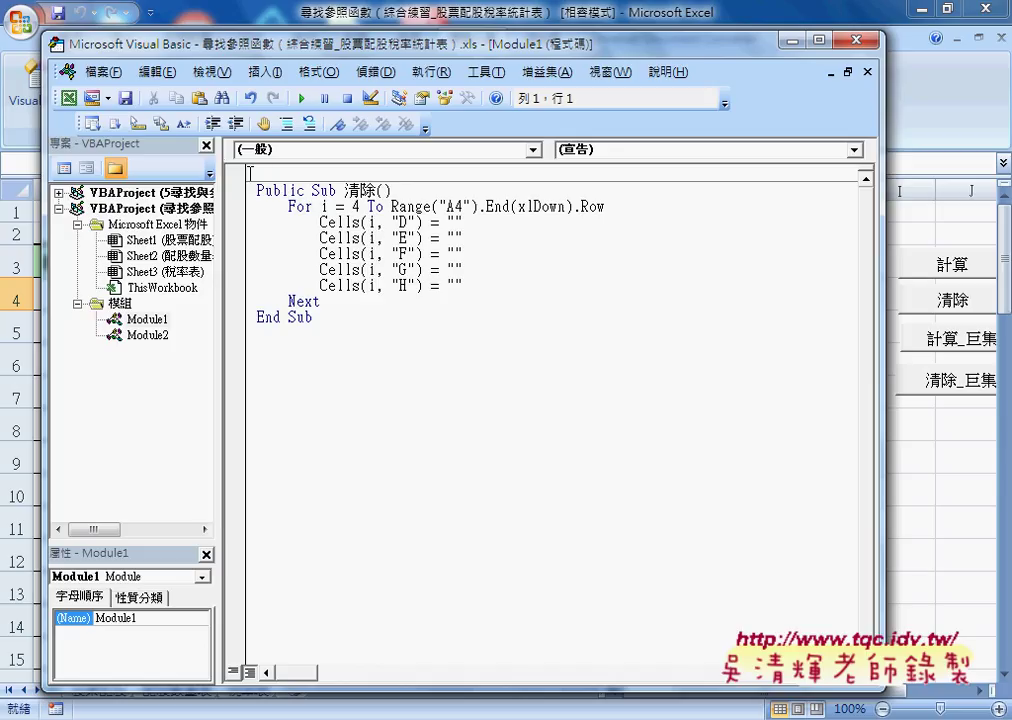
Step: Copy the entire 清除 sub and place the cursor on the blank first line
{"action": "left_click_drag", "start_coordinate": [339, 327], "coordinate": [256, 189]}
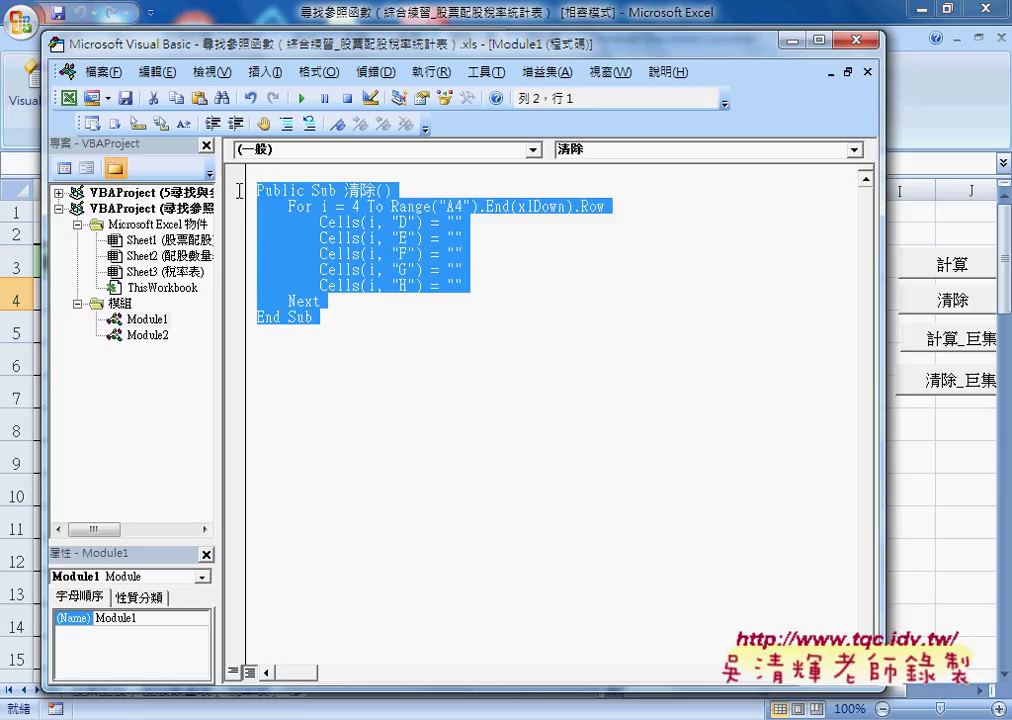
{"action": "right_click", "coordinate": [288, 227]}
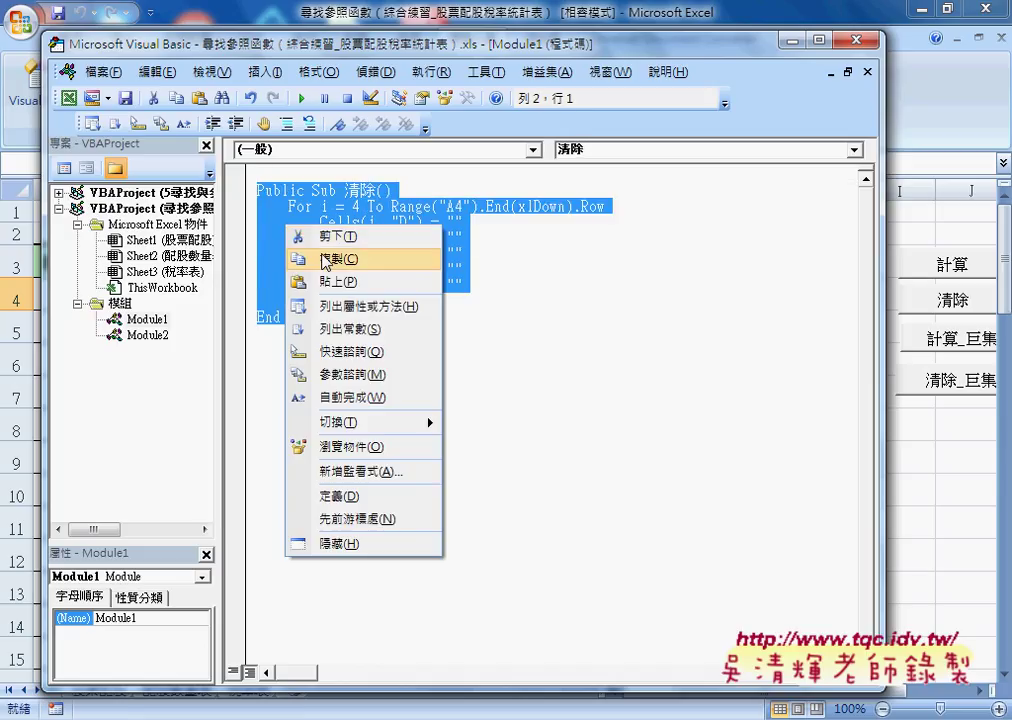
{"action": "left_click", "coordinate": [323, 259]}
{"action": "left_click", "coordinate": [303, 170]}
Step: Paste the copied 清除 sub at the top of Module1 and rename it 計算
{"action": "right_click", "coordinate": [300, 172]}
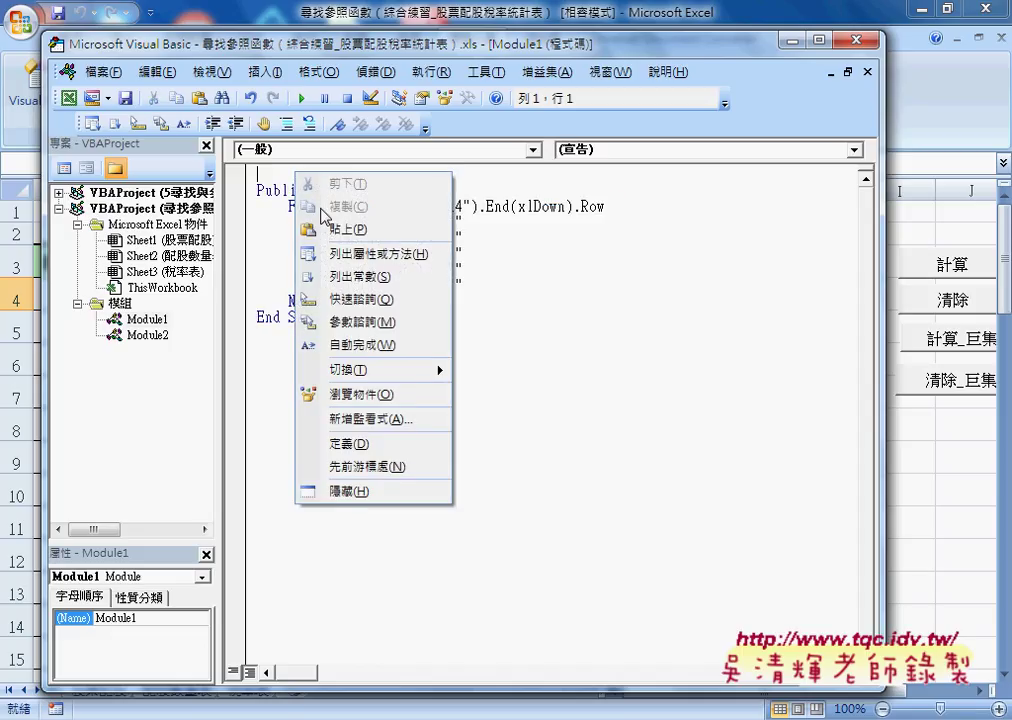
{"action": "left_click", "coordinate": [340, 229]}
{"action": "left_click_drag", "start_coordinate": [345, 175], "coordinate": [376, 177]}
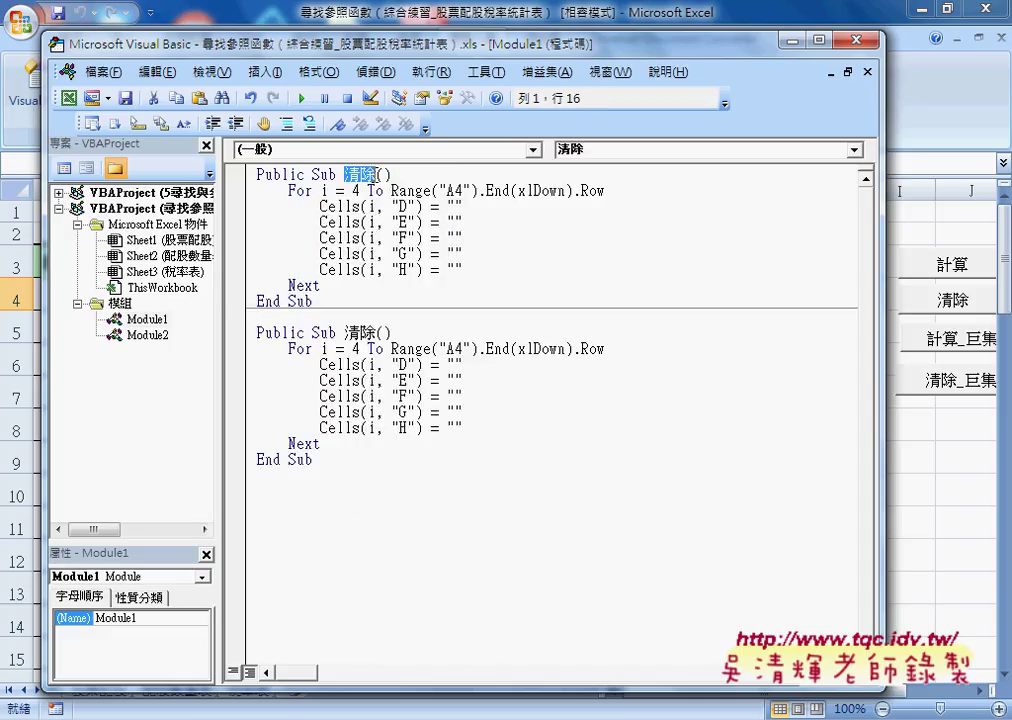
{"action": "key", "text": "r"}
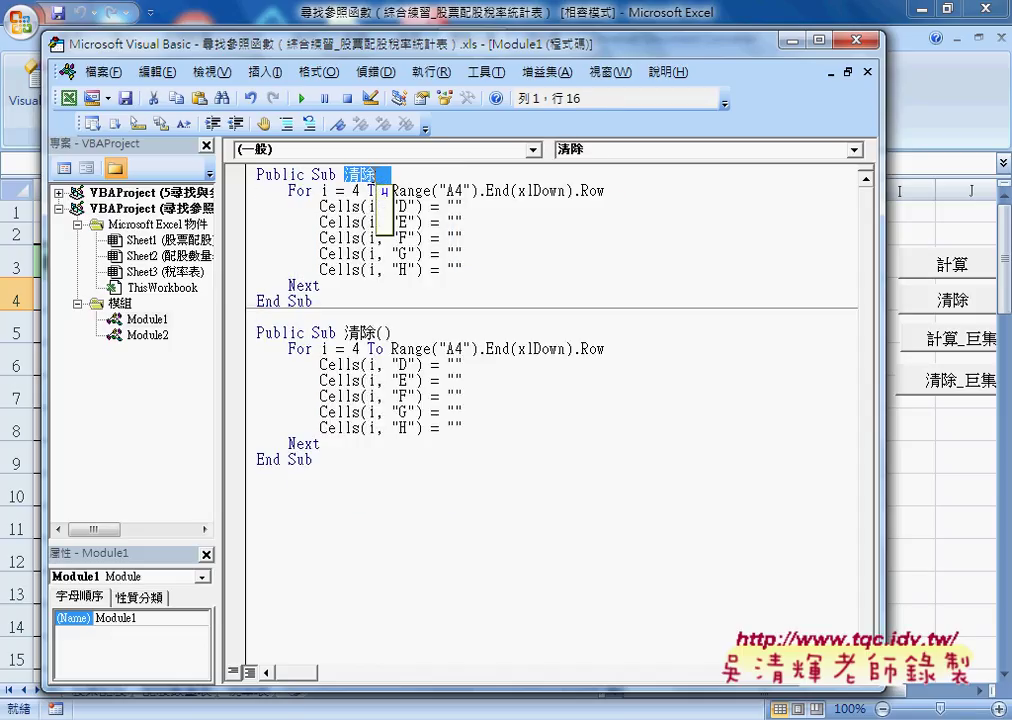
{"action": "key", "text": "u"}
{"action": "key", "text": "4"}
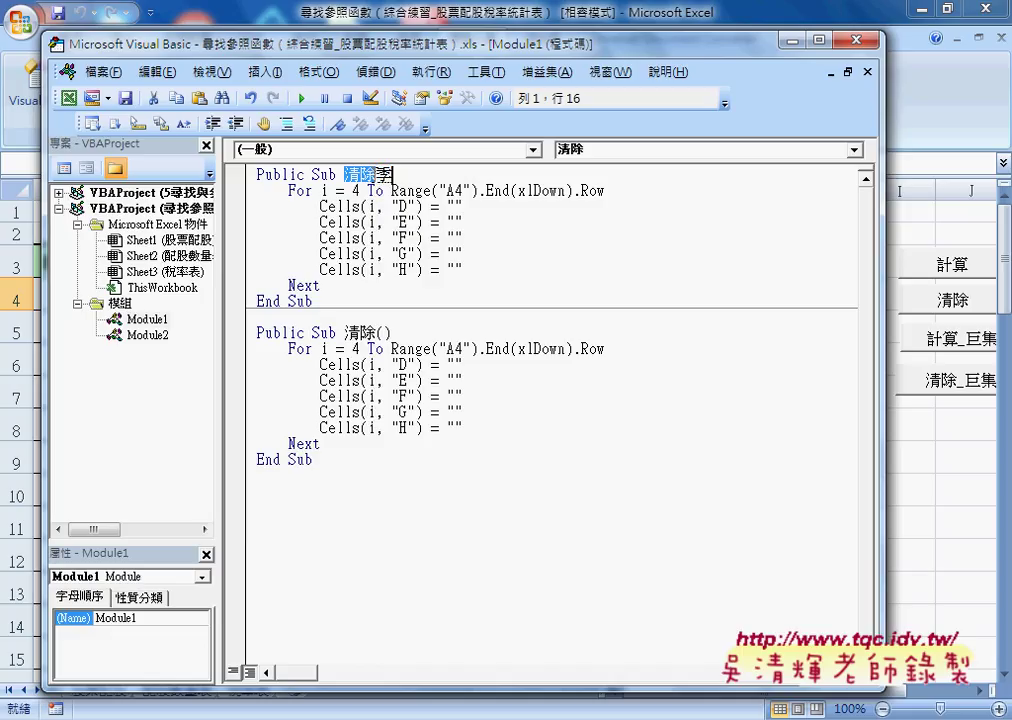
{"action": "key", "text": "n"}
{"action": "key", "text": "j"}
{"action": "key", "text": "0"}
{"action": "key", "text": "4"}
{"action": "key", "text": "Return"}
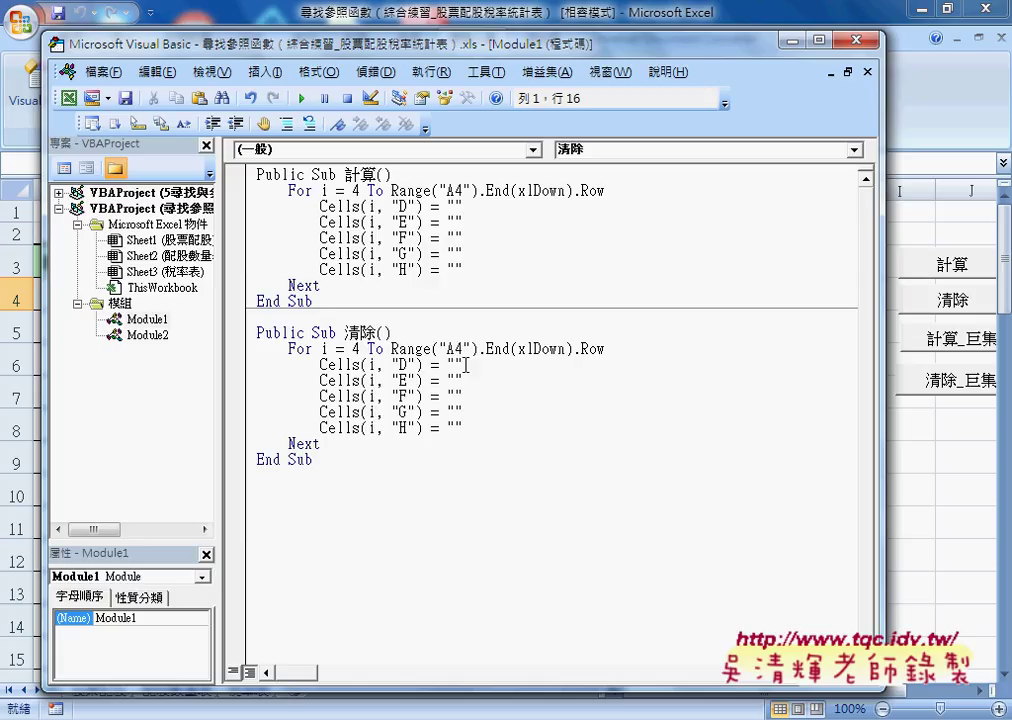
Step: Select the empty formula strings on the D and E lines, ending in the D-column line
{"action": "double_click", "coordinate": [455, 365]}
{"action": "double_click", "coordinate": [453, 381]}
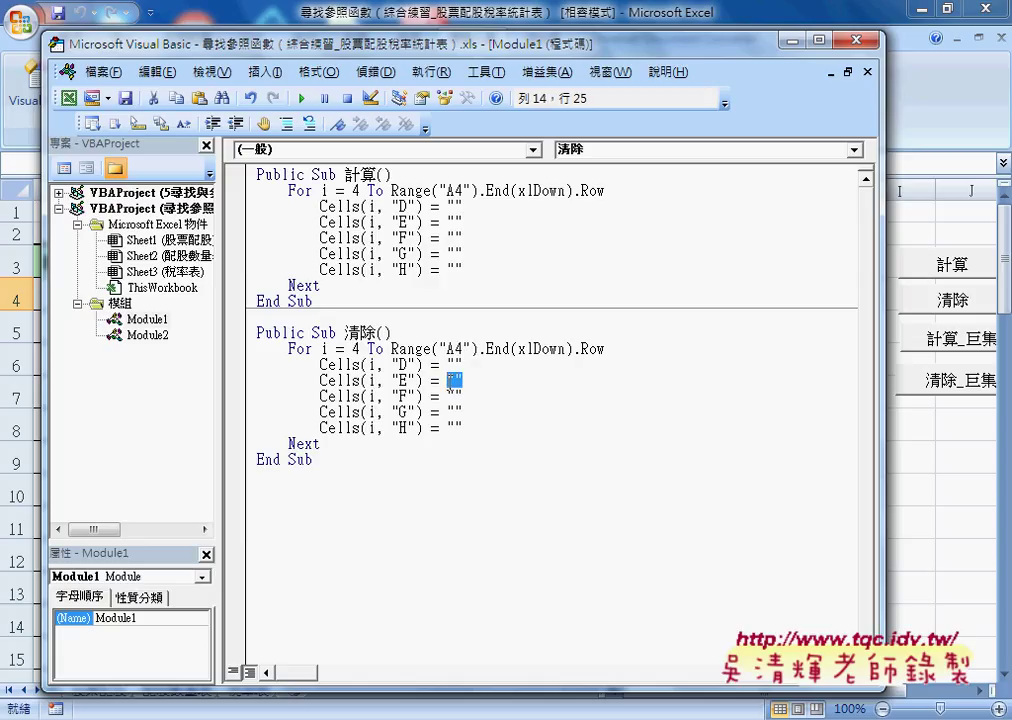
{"action": "left_click", "coordinate": [455, 207]}
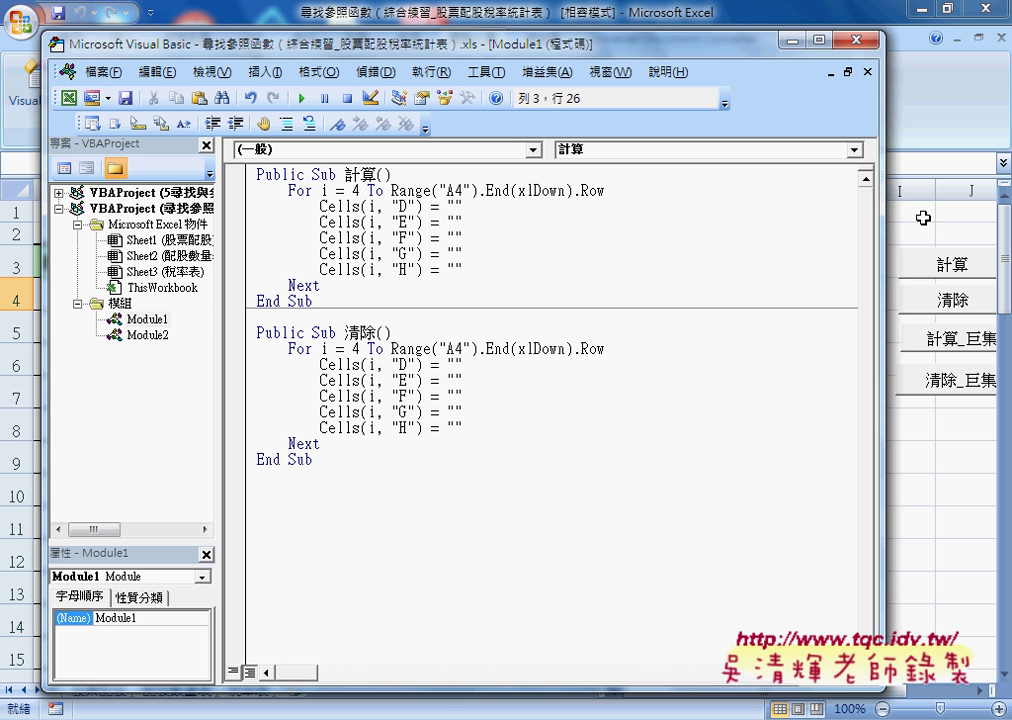
Step: Copy D4's VLOOKUP formula and enter =VLOOKUP(C4/10000,配股數量表,3,1) on the 計算 sub's D line
{"action": "left_click", "coordinate": [922, 218]}
{"action": "left_click", "coordinate": [395, 294]}
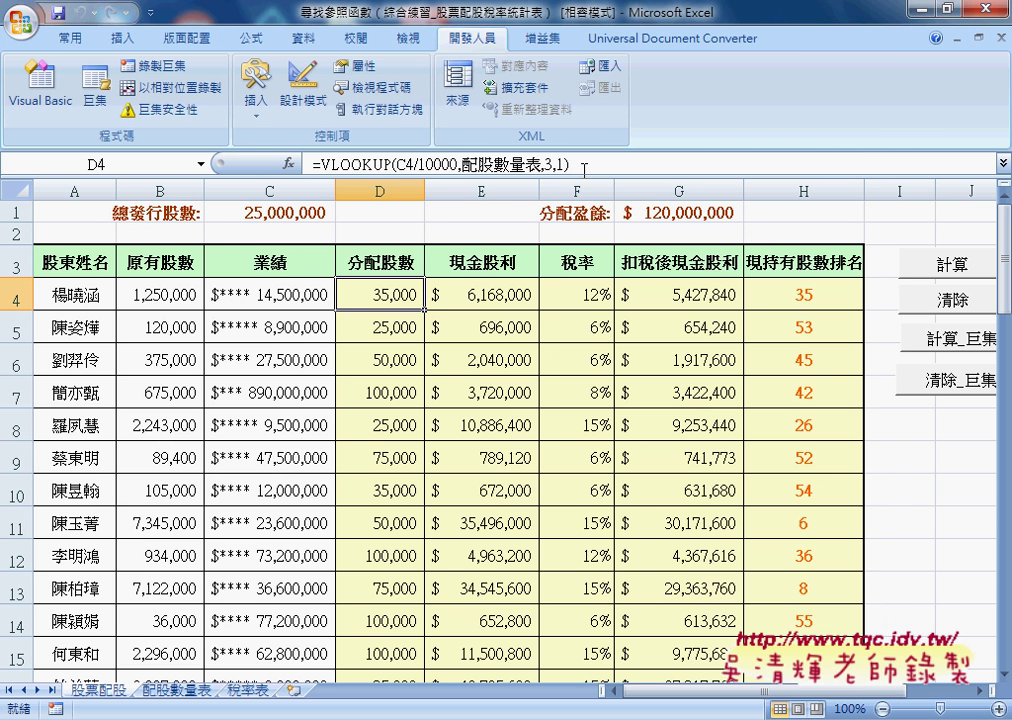
{"action": "left_click_drag", "start_coordinate": [584, 168], "coordinate": [313, 165]}
{"action": "right_click", "coordinate": [382, 168]}
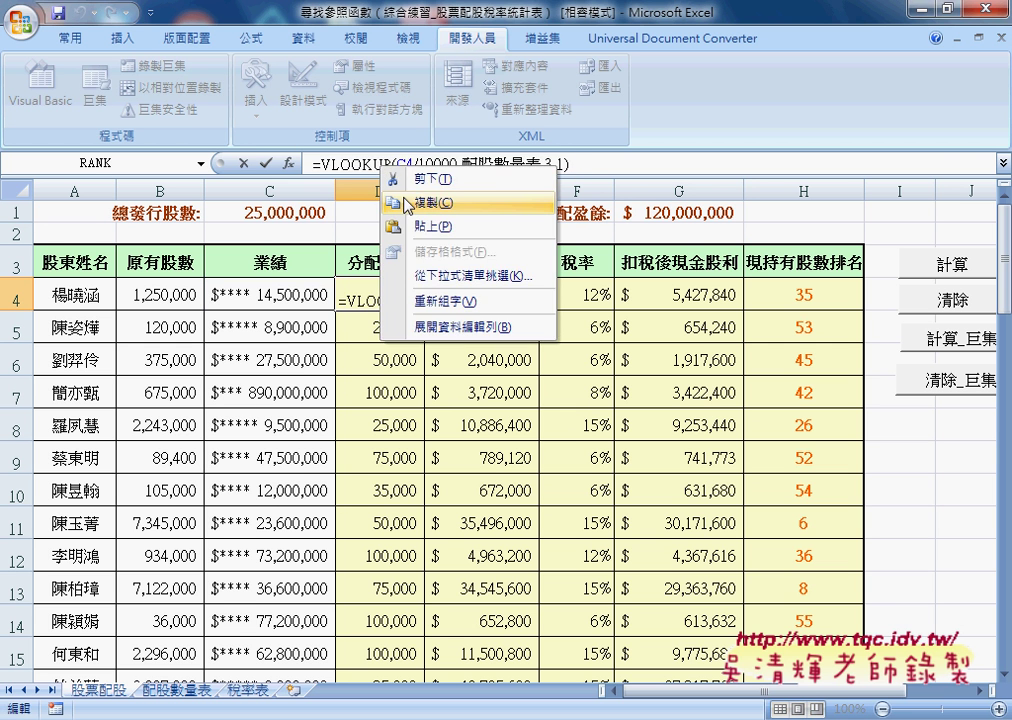
{"action": "left_click", "coordinate": [405, 203]}
{"action": "key", "text": "Escape"}
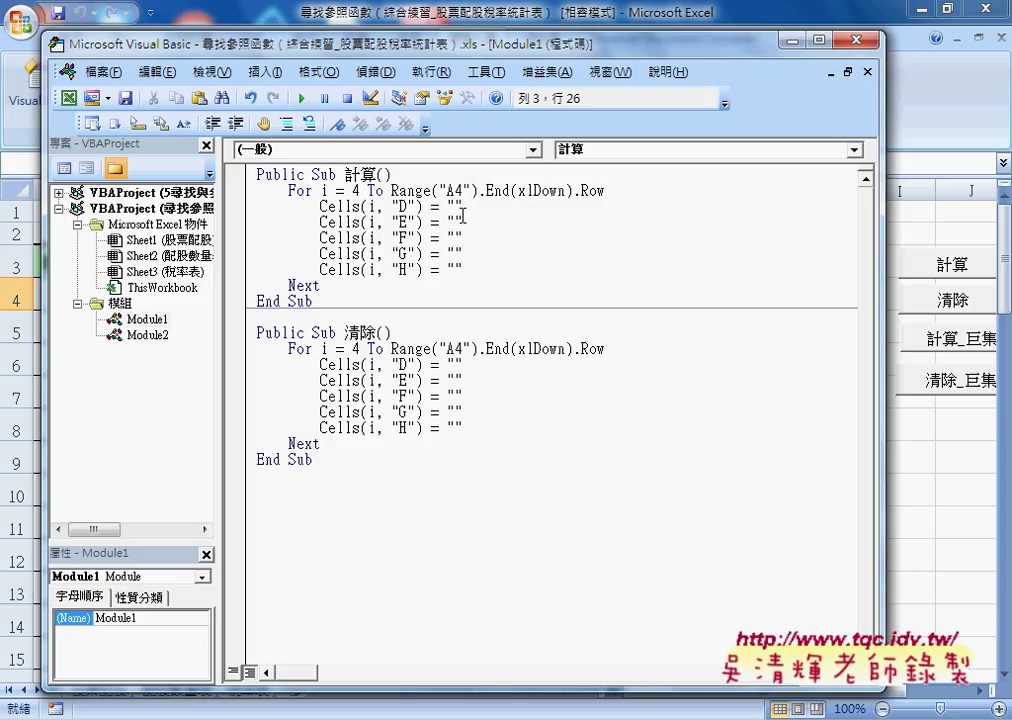
{"action": "type", "text": "=VLOOKUP(C4/10000,配股數量表,3,1)"}
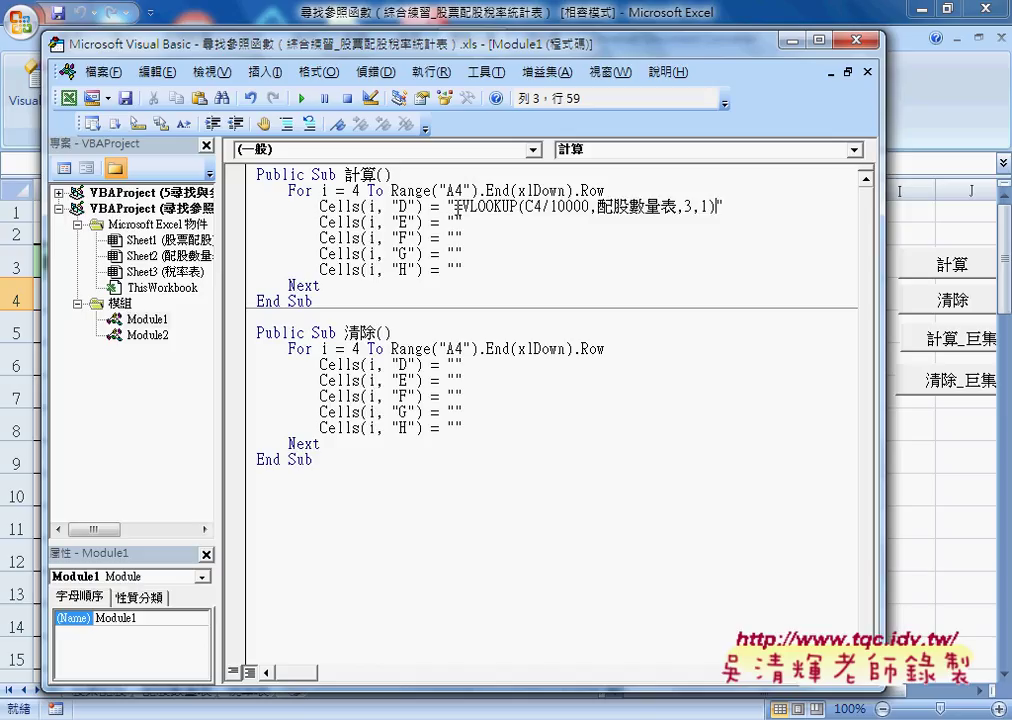
{"action": "left_click_drag", "start_coordinate": [454, 207], "coordinate": [716, 208]}
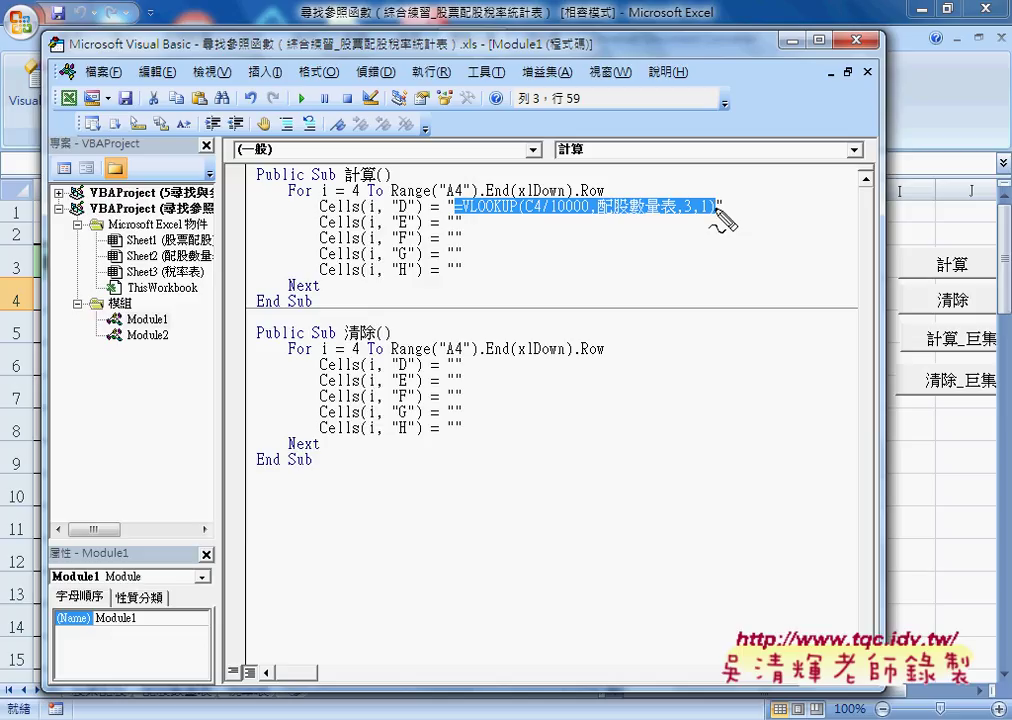
{"action": "mouse_move", "coordinate": [579, 266]}
{"action": "left_mouse_down"}
{"action": "mouse_move", "coordinate": [579, 285]}
{"action": "mouse_move", "coordinate": [675, 285]}
{"action": "mouse_move", "coordinate": [668, 292]}
{"action": "left_mouse_up"}
{"action": "mouse_move", "coordinate": [715, 261]}
{"action": "left_mouse_down"}
{"action": "mouse_move", "coordinate": [716, 273]}
{"action": "mouse_move", "coordinate": [748, 278]}
{"action": "left_mouse_up"}
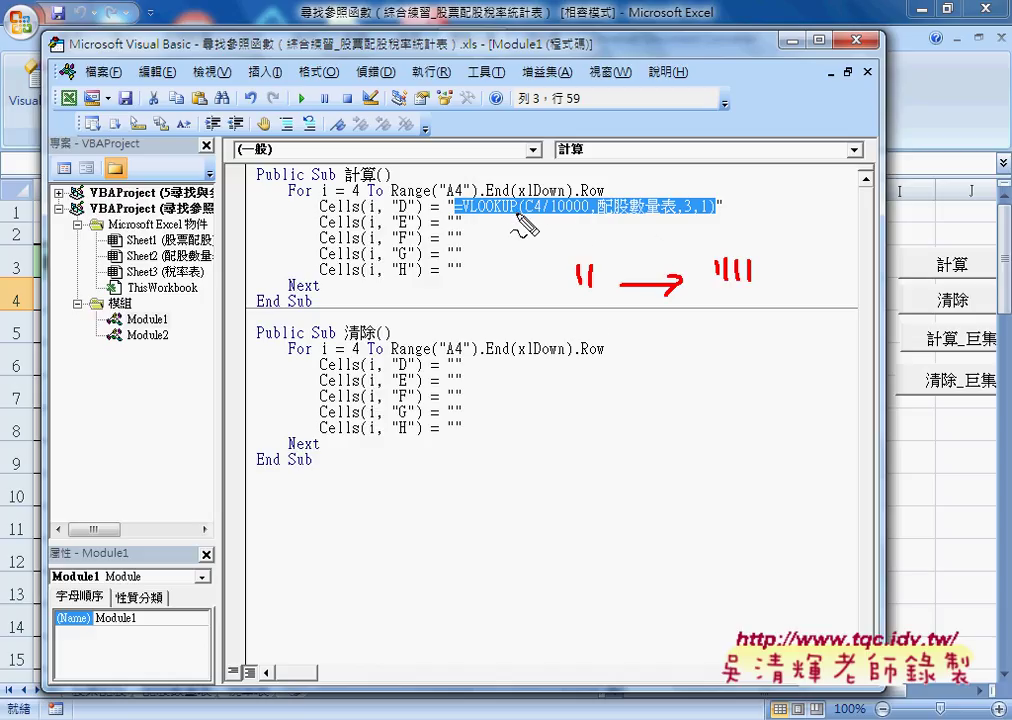
{"action": "left_click_drag", "start_coordinate": [529, 215], "coordinate": [542, 211]}
{"action": "mouse_move", "coordinate": [566, 352]}
{"action": "left_mouse_down"}
{"action": "mouse_move", "coordinate": [597, 325]}
{"action": "mouse_move", "coordinate": [604, 349]}
{"action": "mouse_move", "coordinate": [593, 391]}
{"action": "left_mouse_up"}
{"action": "mouse_move", "coordinate": [620, 351]}
{"action": "left_mouse_down"}
{"action": "mouse_move", "coordinate": [680, 349]}
{"action": "mouse_move", "coordinate": [662, 362]}
{"action": "left_mouse_up"}
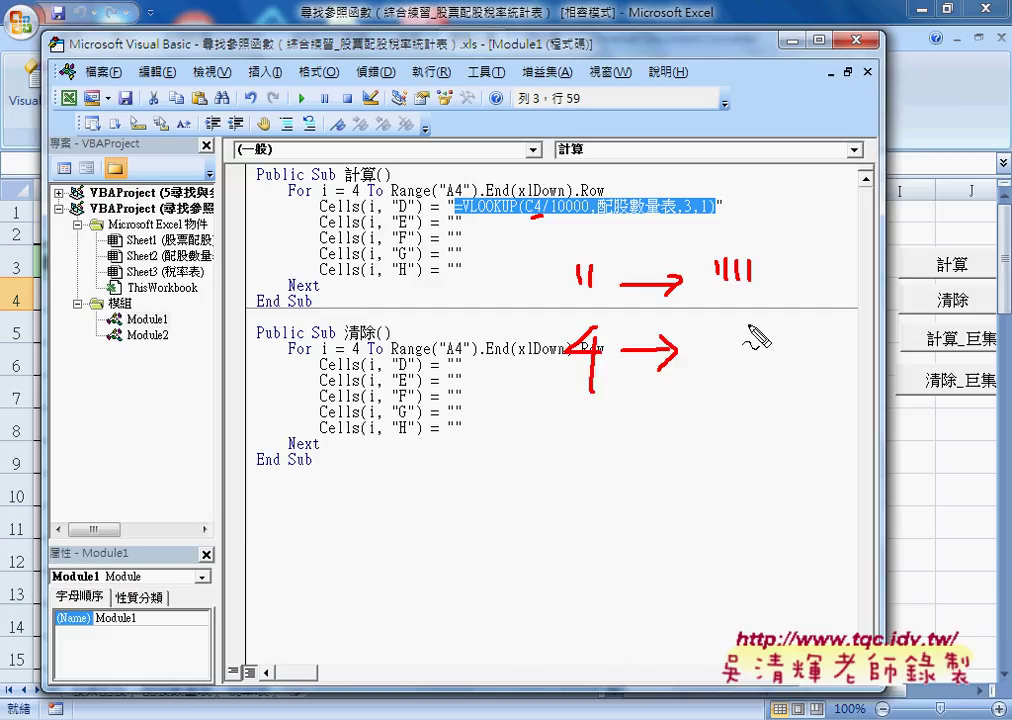
{"action": "left_click", "coordinate": [752, 326]}
{"action": "left_click_drag", "start_coordinate": [750, 342], "coordinate": [751, 367]}
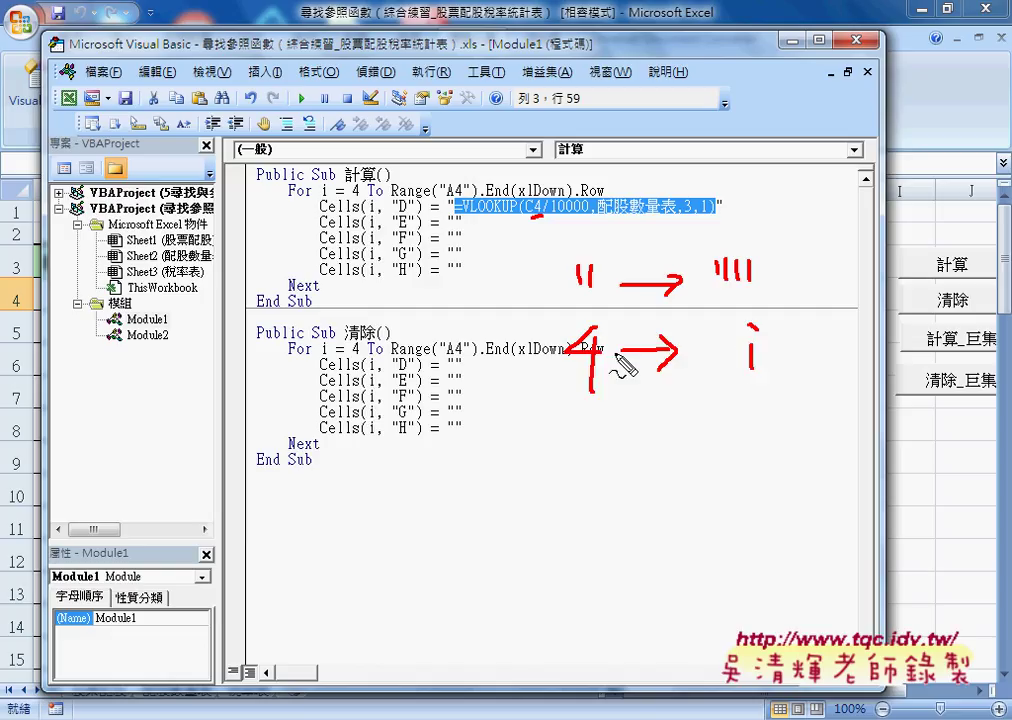
{"action": "left_click_drag", "start_coordinate": [533, 218], "coordinate": [544, 216]}
{"action": "key", "text": "Escape"}
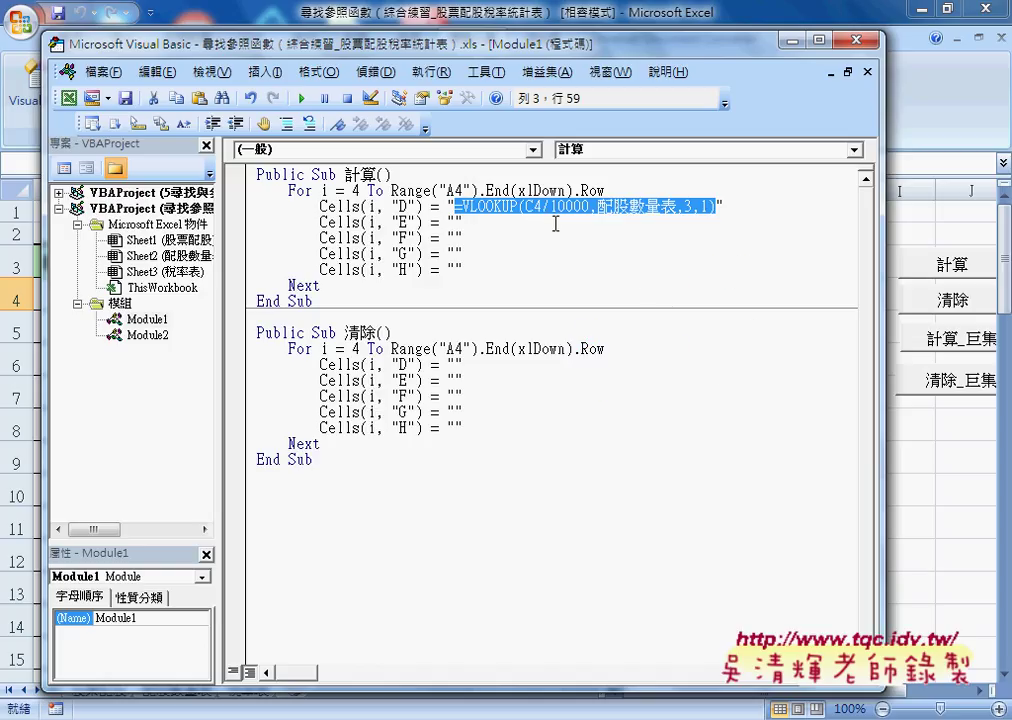
{"action": "left_click", "coordinate": [540, 206]}
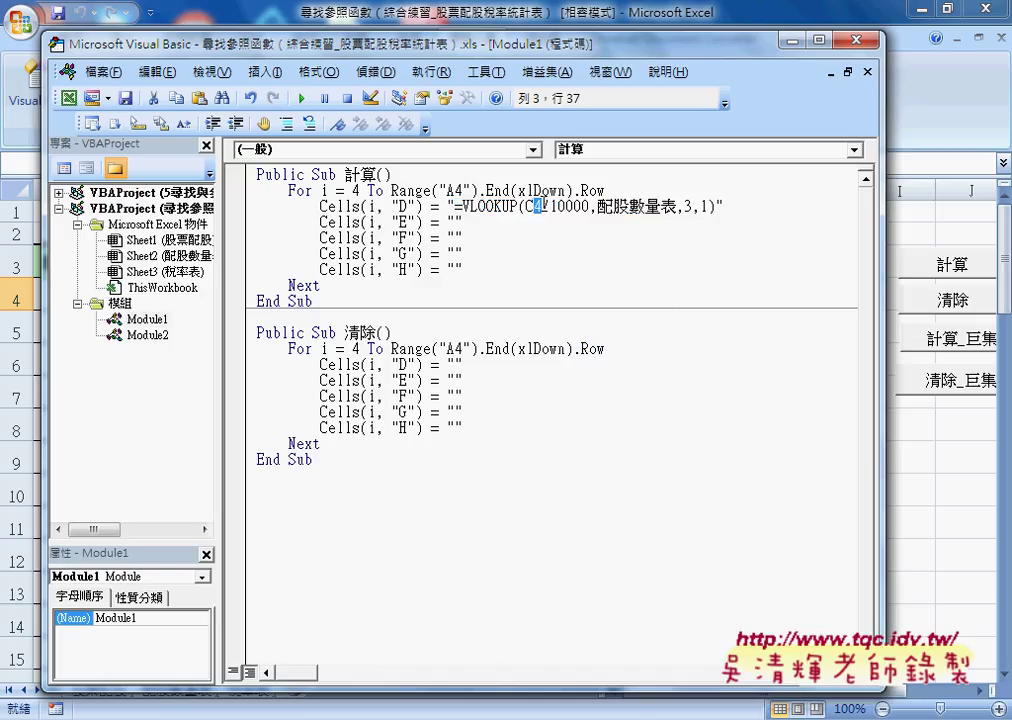
Step: Replace C4's row number with " & i & ", then undo the edits on the D line
{"action": "type", "text": "\"\""}
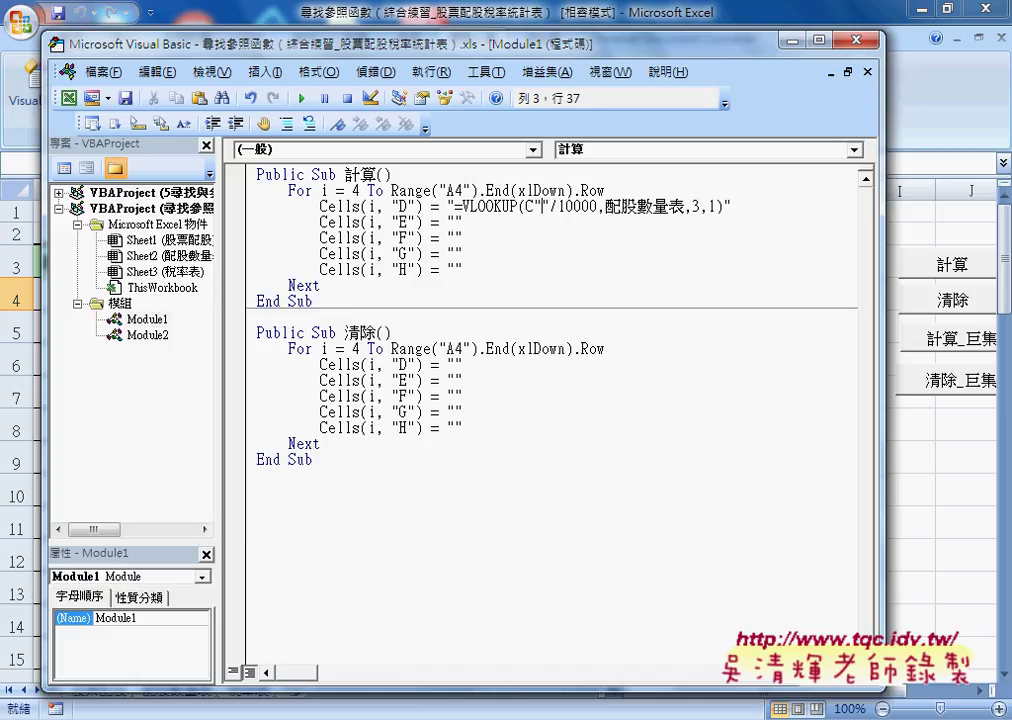
{"action": "type", "text": "&&"}
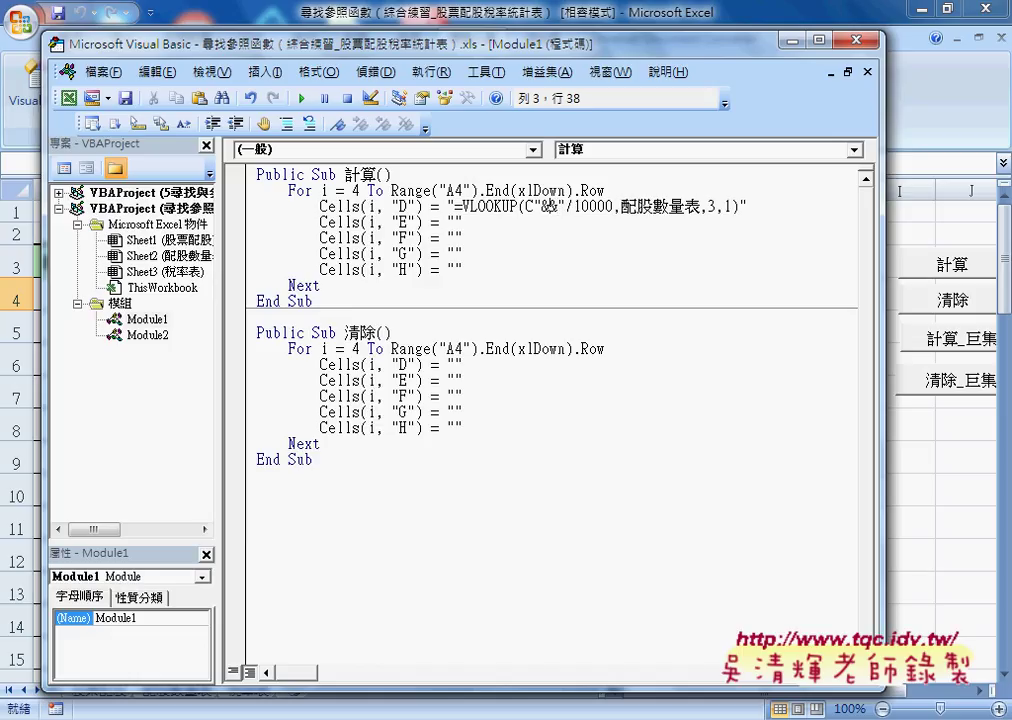
{"action": "type", "text": "9"}
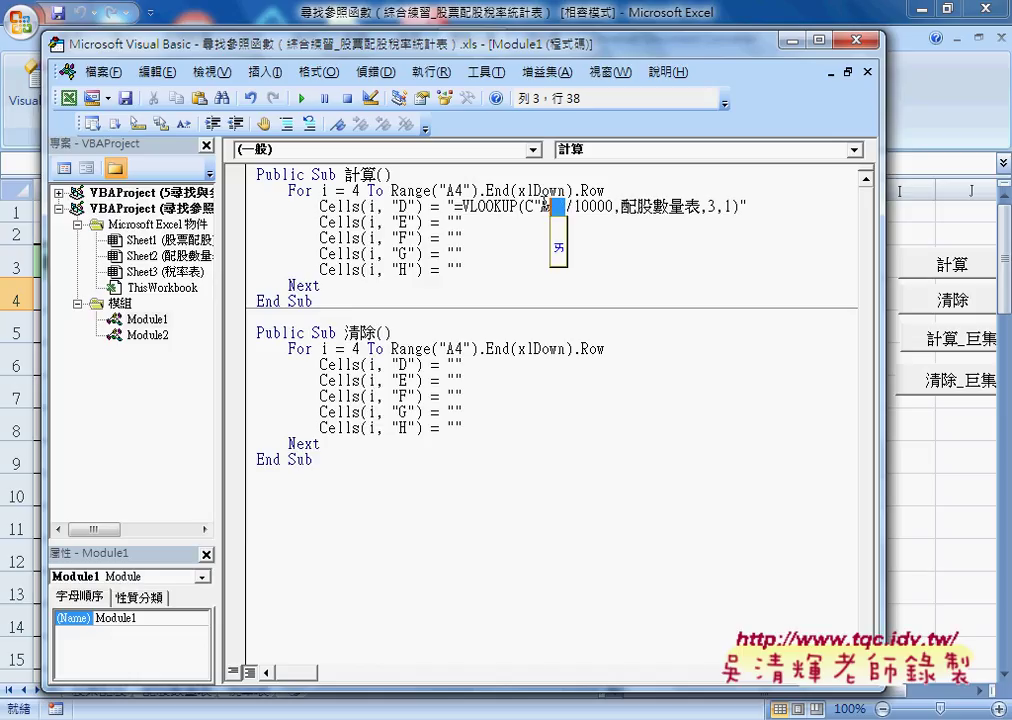
{"action": "type", "text": "i&"}
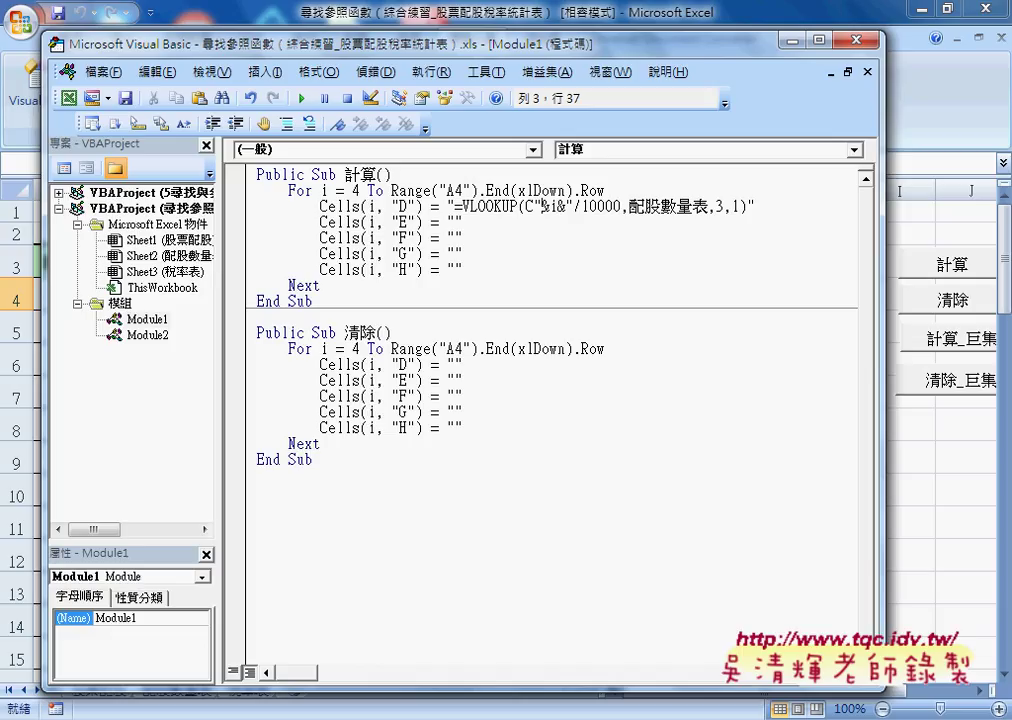
{"action": "key", "text": "Right"}
{"action": "key", "text": "Right"}
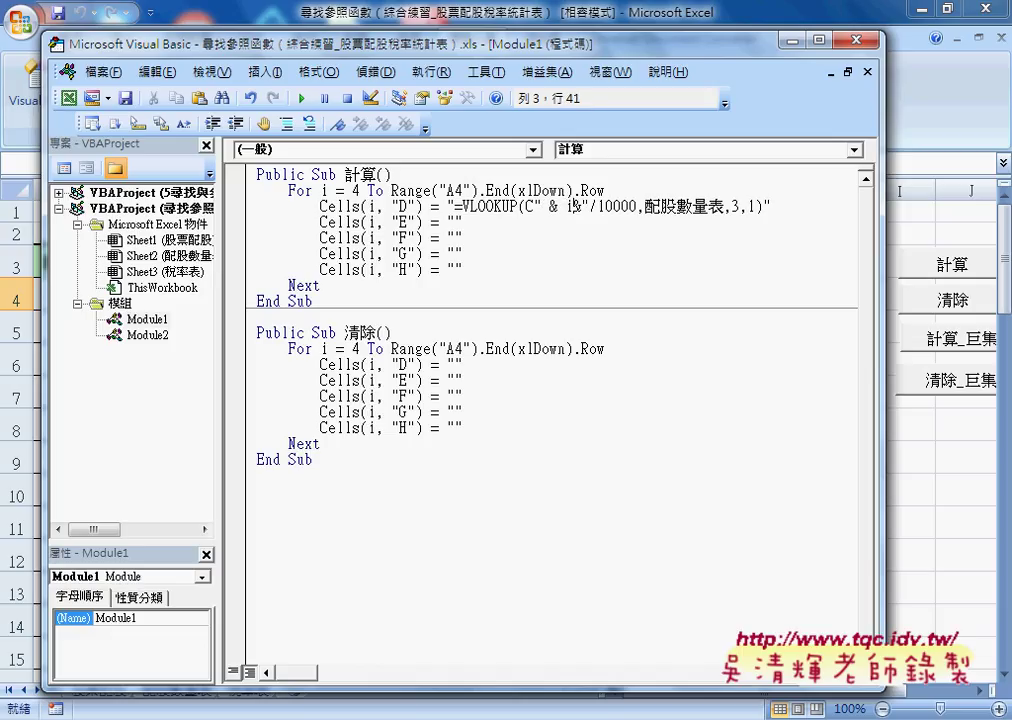
{"action": "key", "text": "Right"}
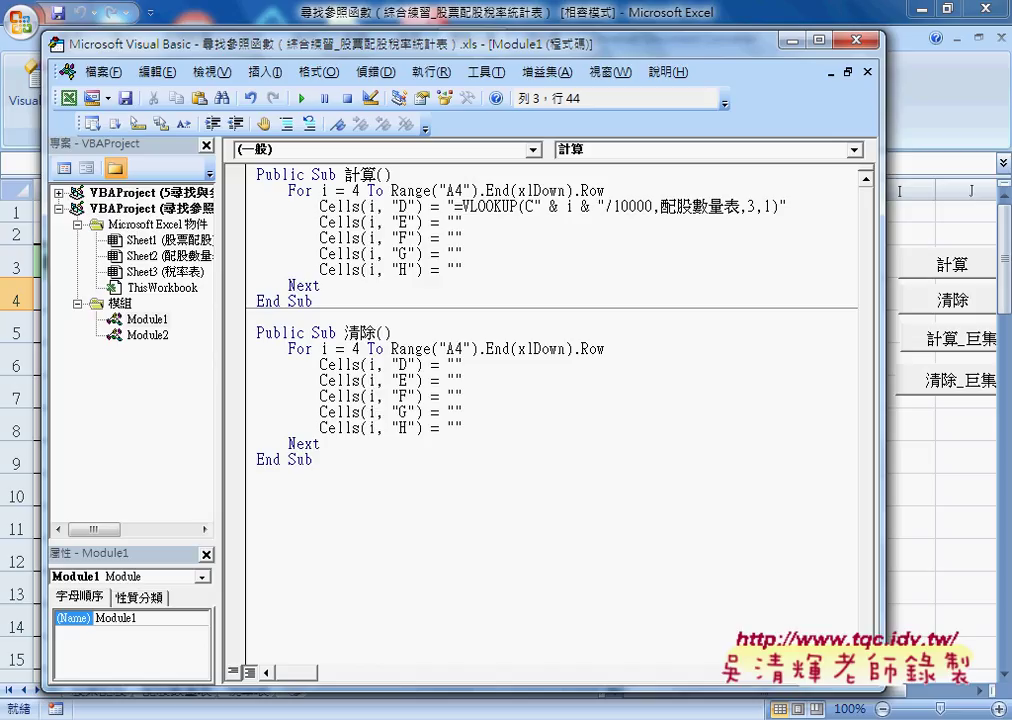
{"action": "key", "text": "BackSpace"}
{"action": "key", "text": "BackSpace"}
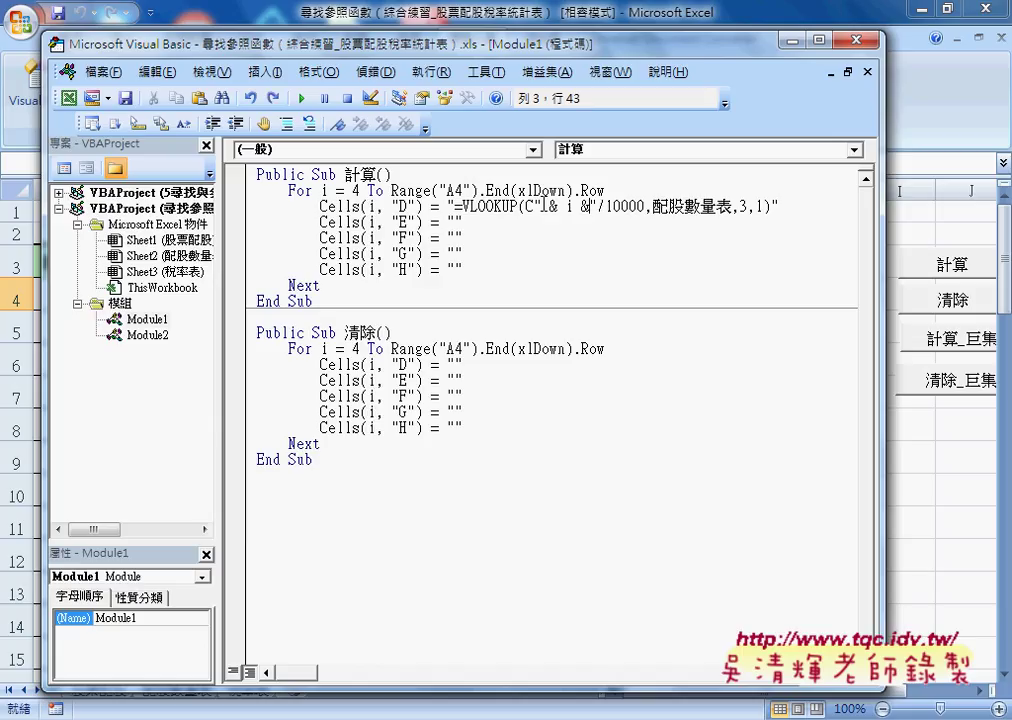
{"action": "key", "text": "BackSpace"}
{"action": "key", "text": "BackSpace"}
{"action": "key", "text": "BackSpace"}
{"action": "key", "text": "BackSpace"}
{"action": "key", "text": "BackSpace"}
{"action": "key", "text": "ctrl+z"}
{"action": "key", "text": "ctrl+z"}
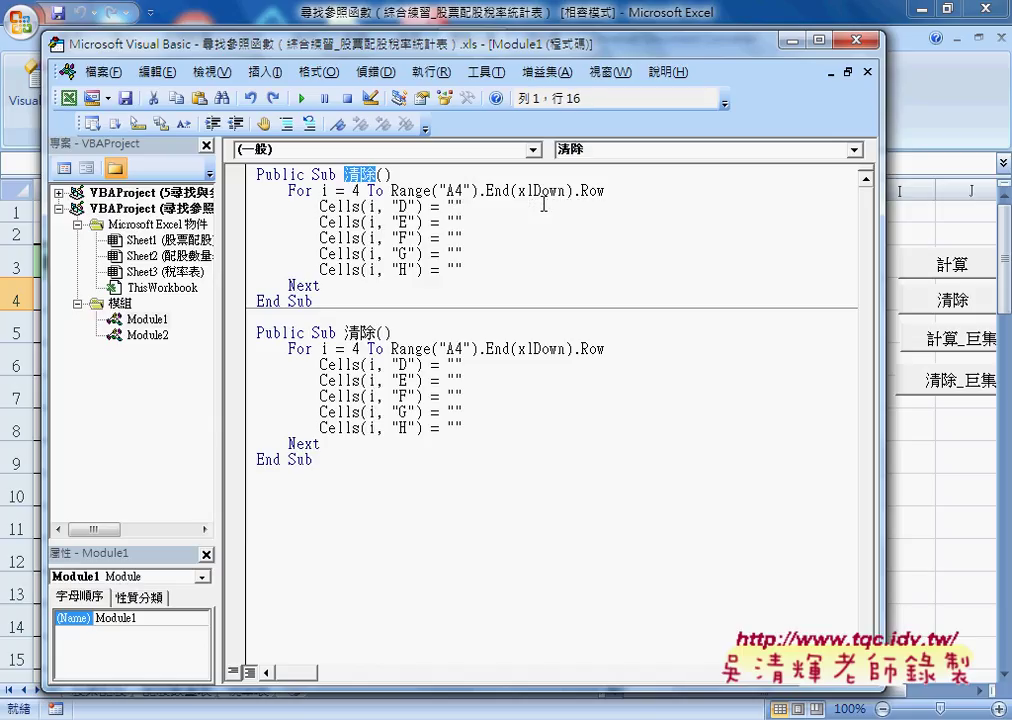
{"action": "key", "text": "ctrl+z"}
{"action": "key", "text": "ctrl+z"}
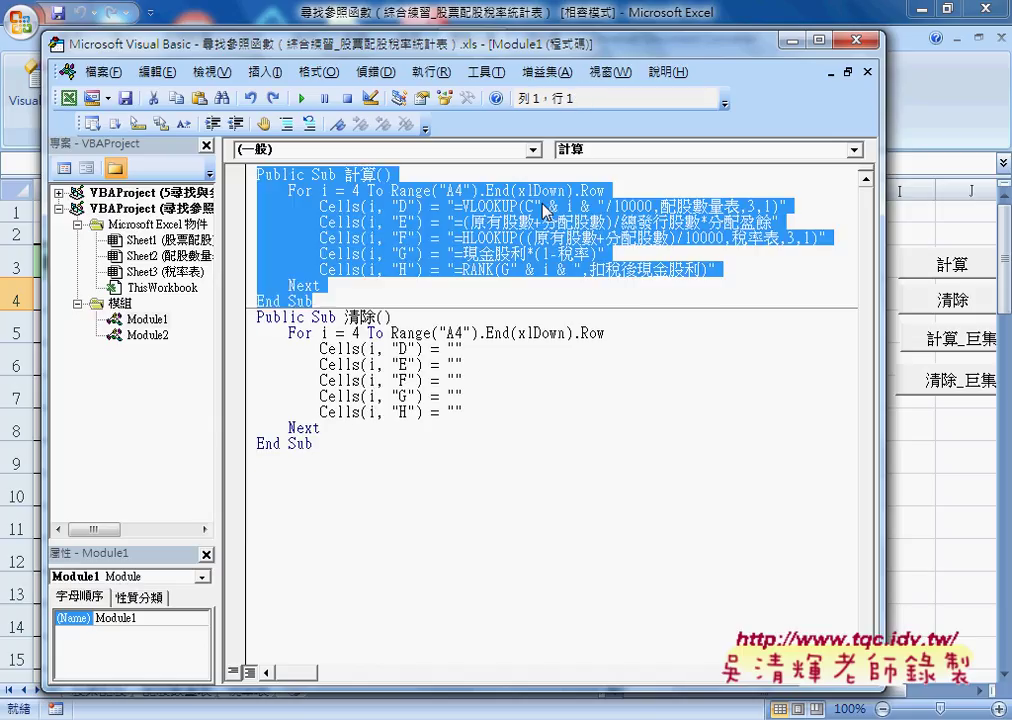
{"action": "left_click_drag", "start_coordinate": [454, 222], "coordinate": [775, 222]}
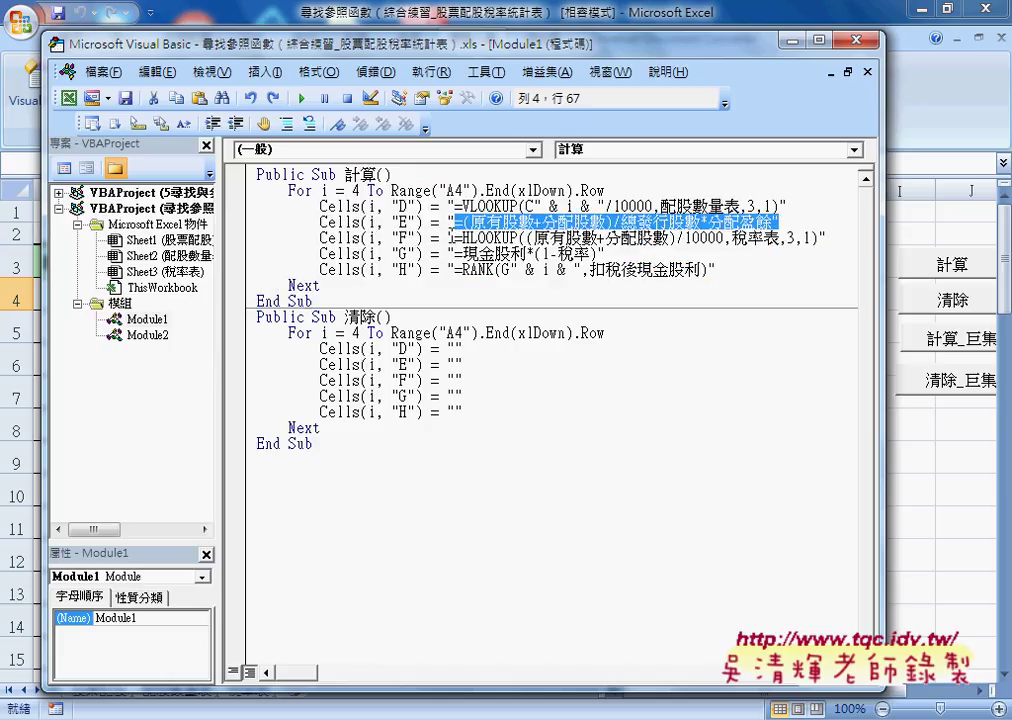
{"action": "left_click", "coordinate": [454, 237]}
{"action": "mouse_move", "coordinate": [454, 237]}
{"action": "left_mouse_down"}
{"action": "mouse_move", "coordinate": [730, 253]}
{"action": "mouse_move", "coordinate": [820, 237]}
{"action": "left_mouse_up"}
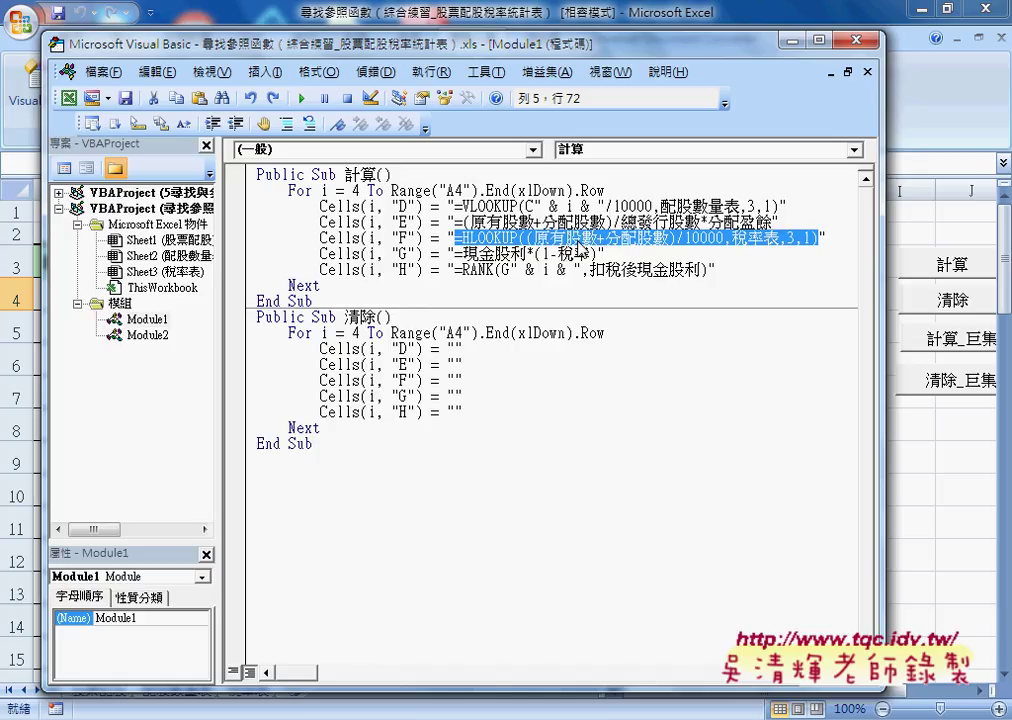
{"action": "left_click", "coordinate": [567, 238]}
{"action": "left_click_drag", "start_coordinate": [535, 238], "coordinate": [599, 238]}
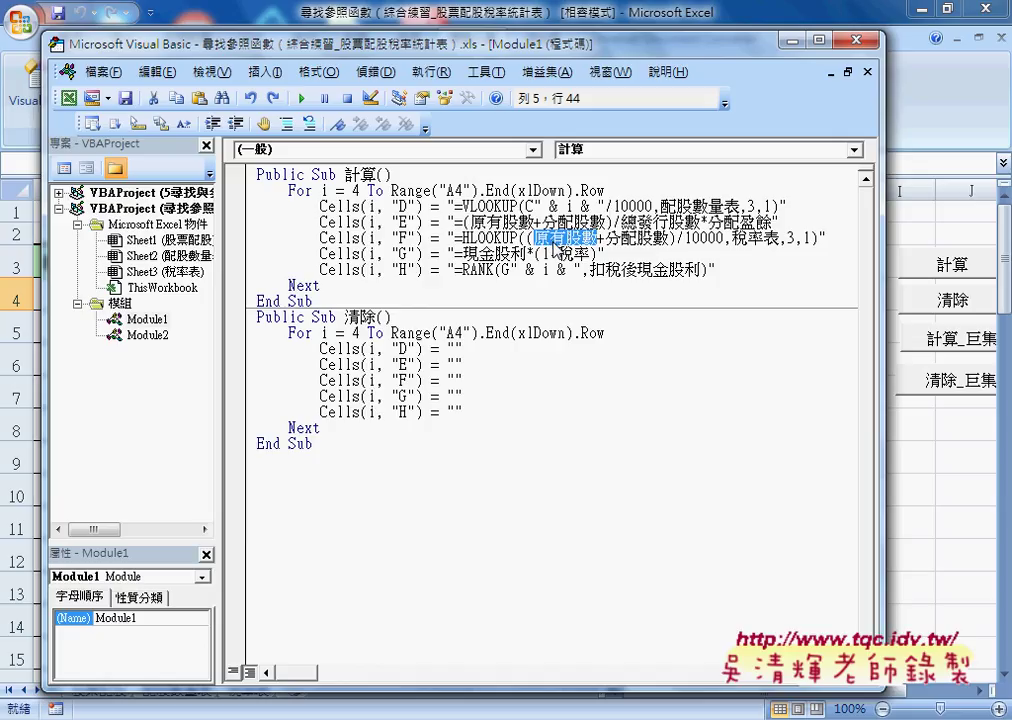
{"action": "left_click_drag", "start_coordinate": [453, 255], "coordinate": [598, 254]}
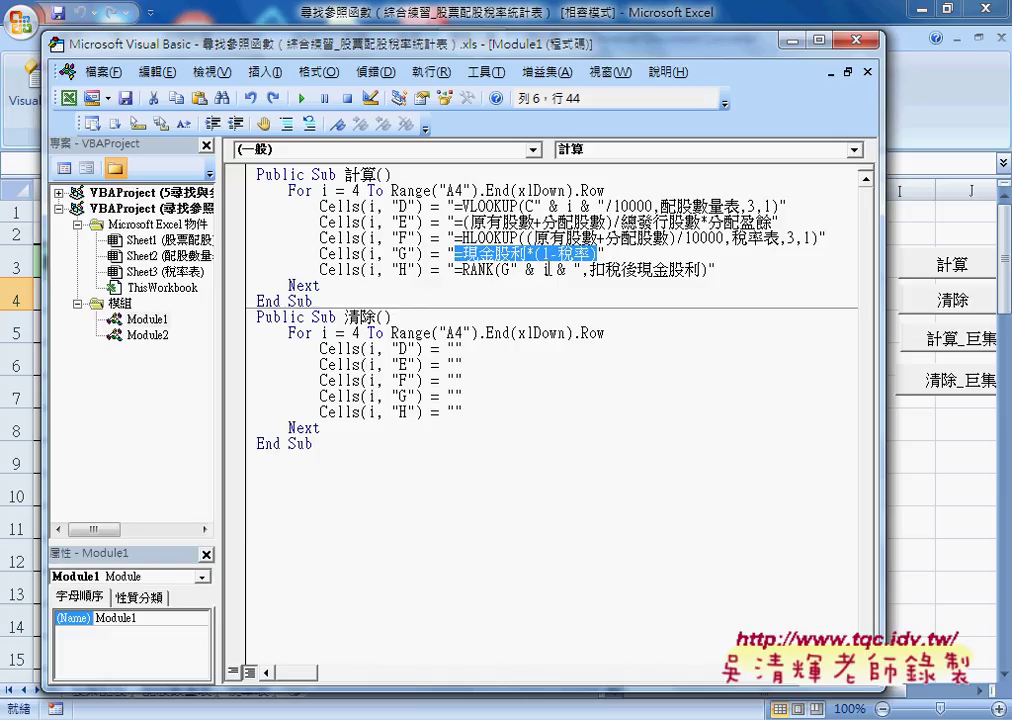
{"action": "left_click_drag", "start_coordinate": [511, 269], "coordinate": [583, 270]}
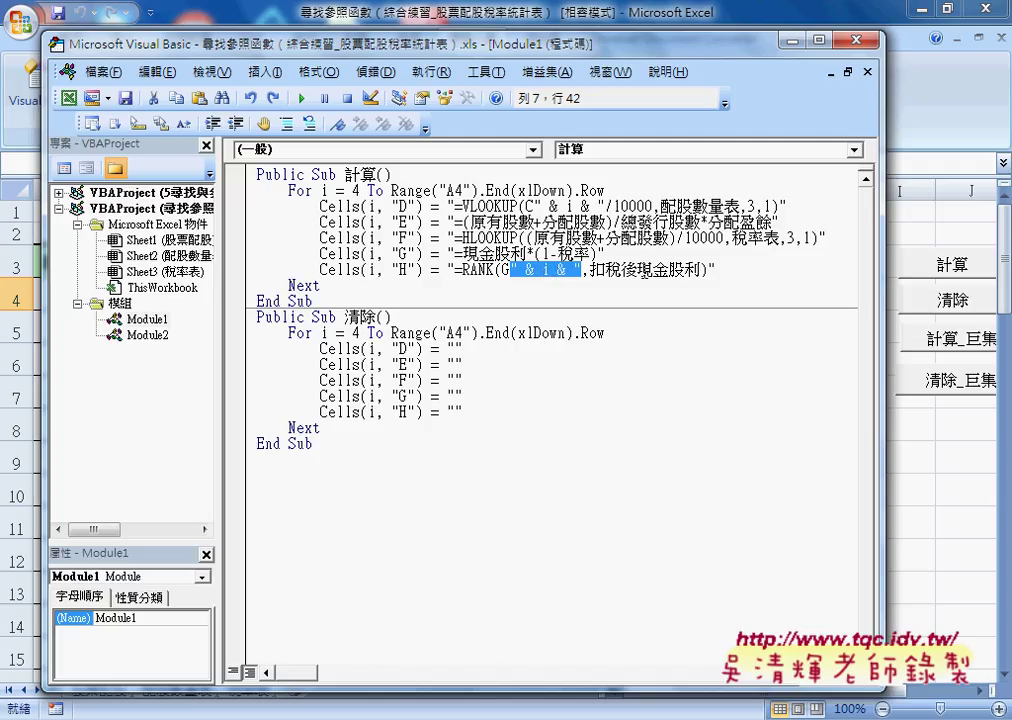
Step: Close the VBA editor, then run 清除 followed by 計算 to refill columns D–H
{"action": "left_click", "coordinate": [857, 40]}
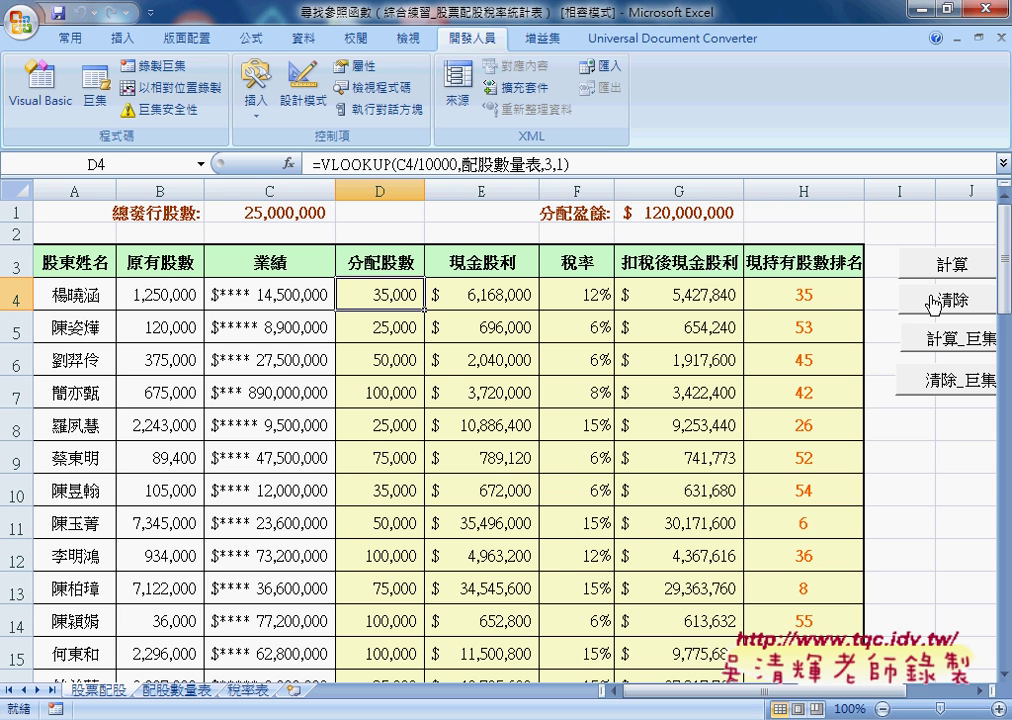
{"action": "left_click", "coordinate": [932, 302]}
{"action": "left_click", "coordinate": [953, 262]}
Step: Check the formulas in D5, E4, F4 and G4, then switch to the Google Docs notes
{"action": "left_click", "coordinate": [380, 326]}
{"action": "left_click", "coordinate": [447, 292]}
{"action": "left_click", "coordinate": [590, 303]}
{"action": "left_click", "coordinate": [666, 300]}
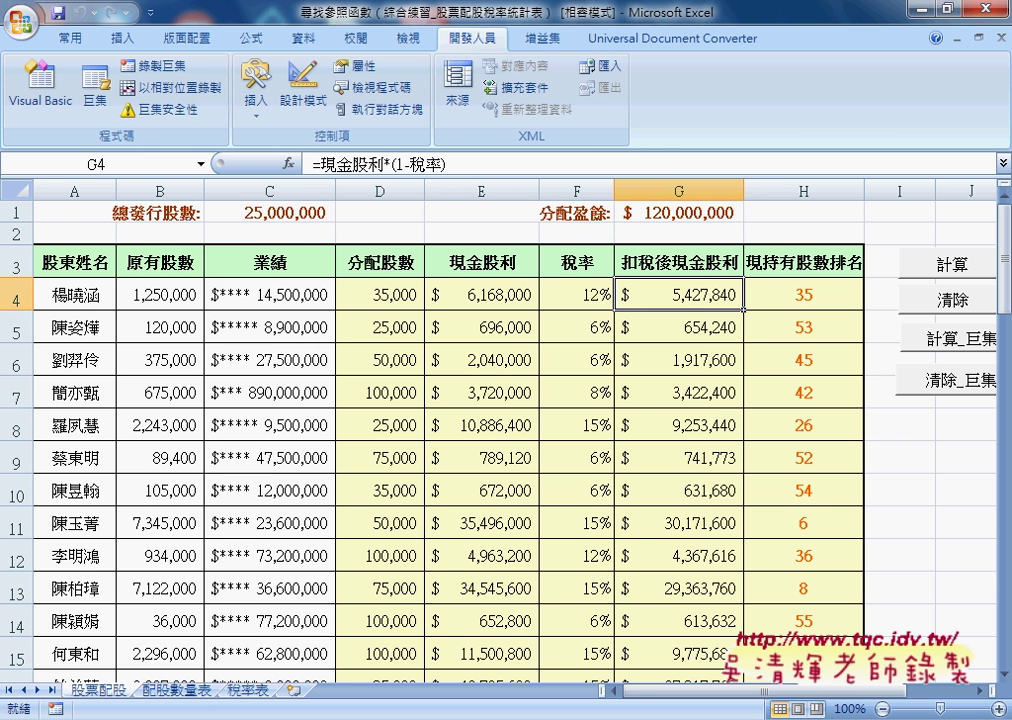
{"action": "key", "text": "alt+Tab"}
Step: Select the code from Public Sub 計算() through the 清除 sub's End Sub
{"action": "scroll", "coordinate": [336, 427], "scroll_direction": "up", "scroll_amount": 1}
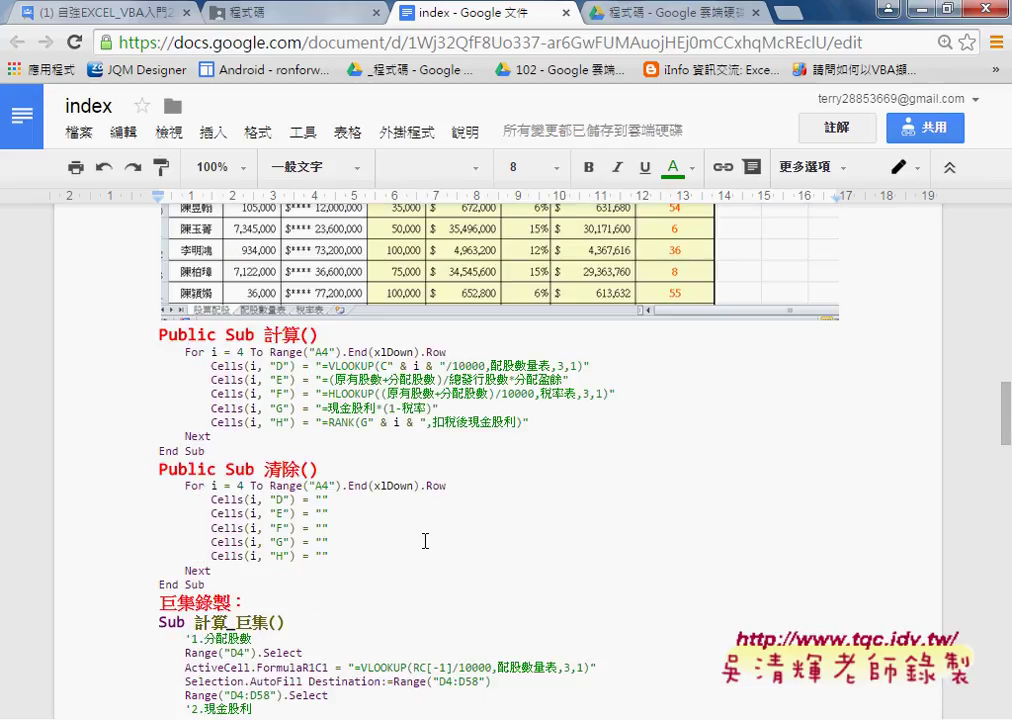
{"action": "mouse_move", "coordinate": [158, 334]}
{"action": "left_mouse_down"}
{"action": "mouse_move", "coordinate": [214, 604]}
{"action": "mouse_move", "coordinate": [219, 585]}
{"action": "left_mouse_up"}
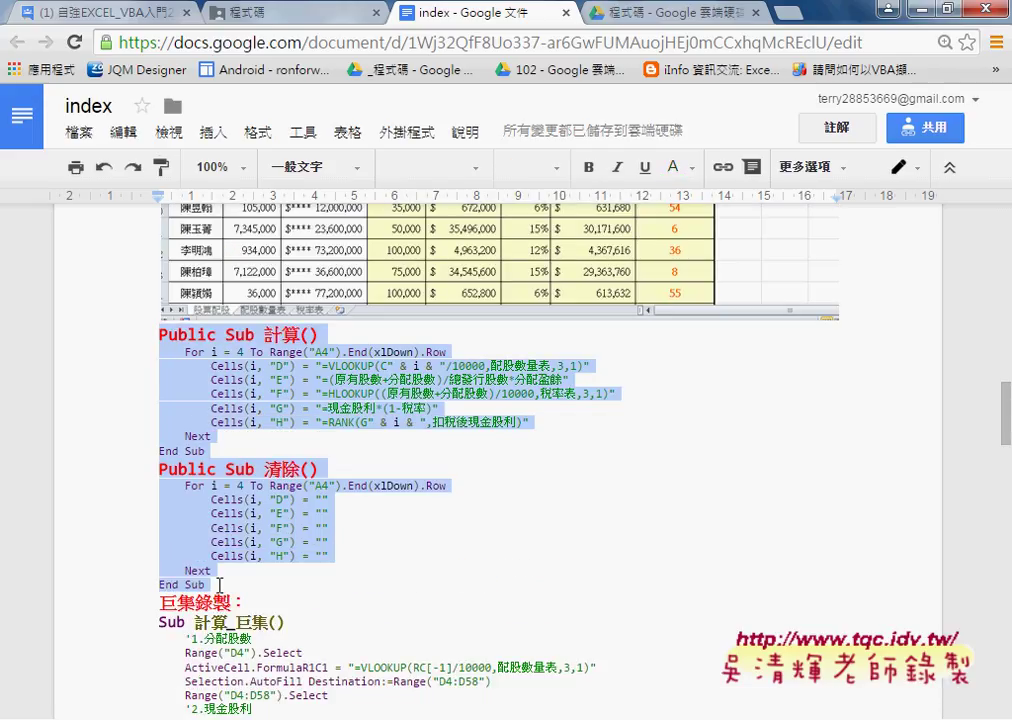